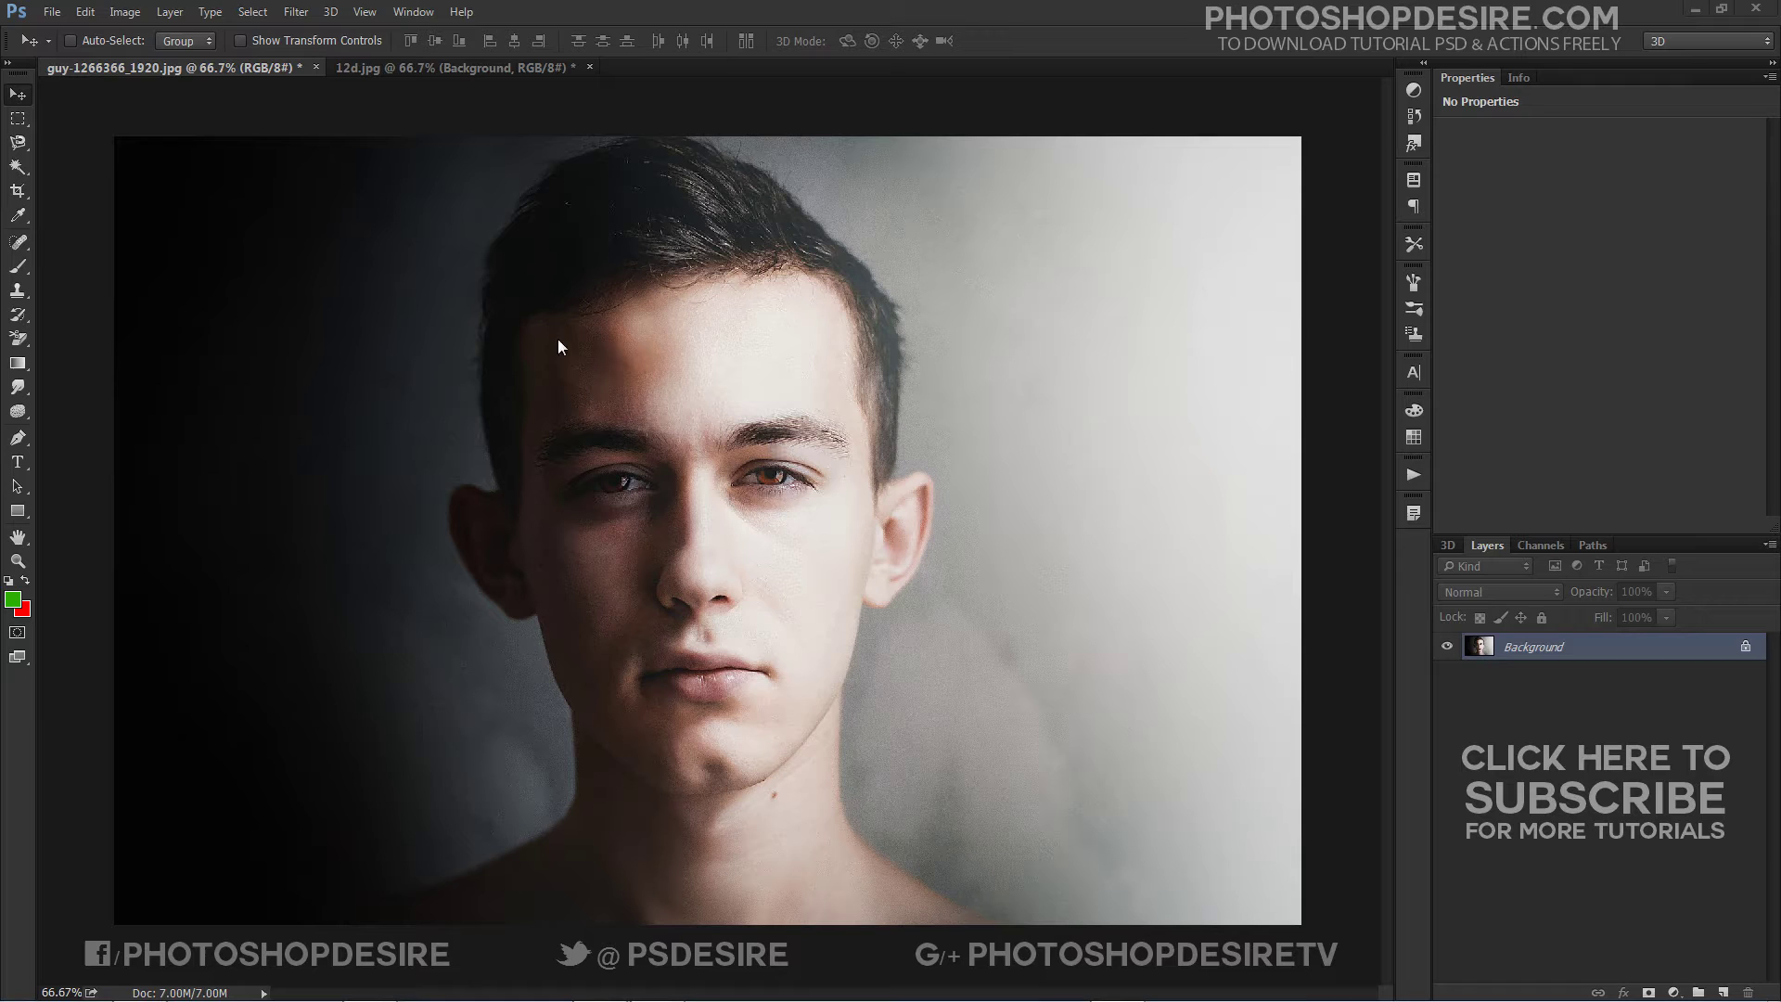
Switch to the 12d.jpg colour wheel document
click(520, 65)
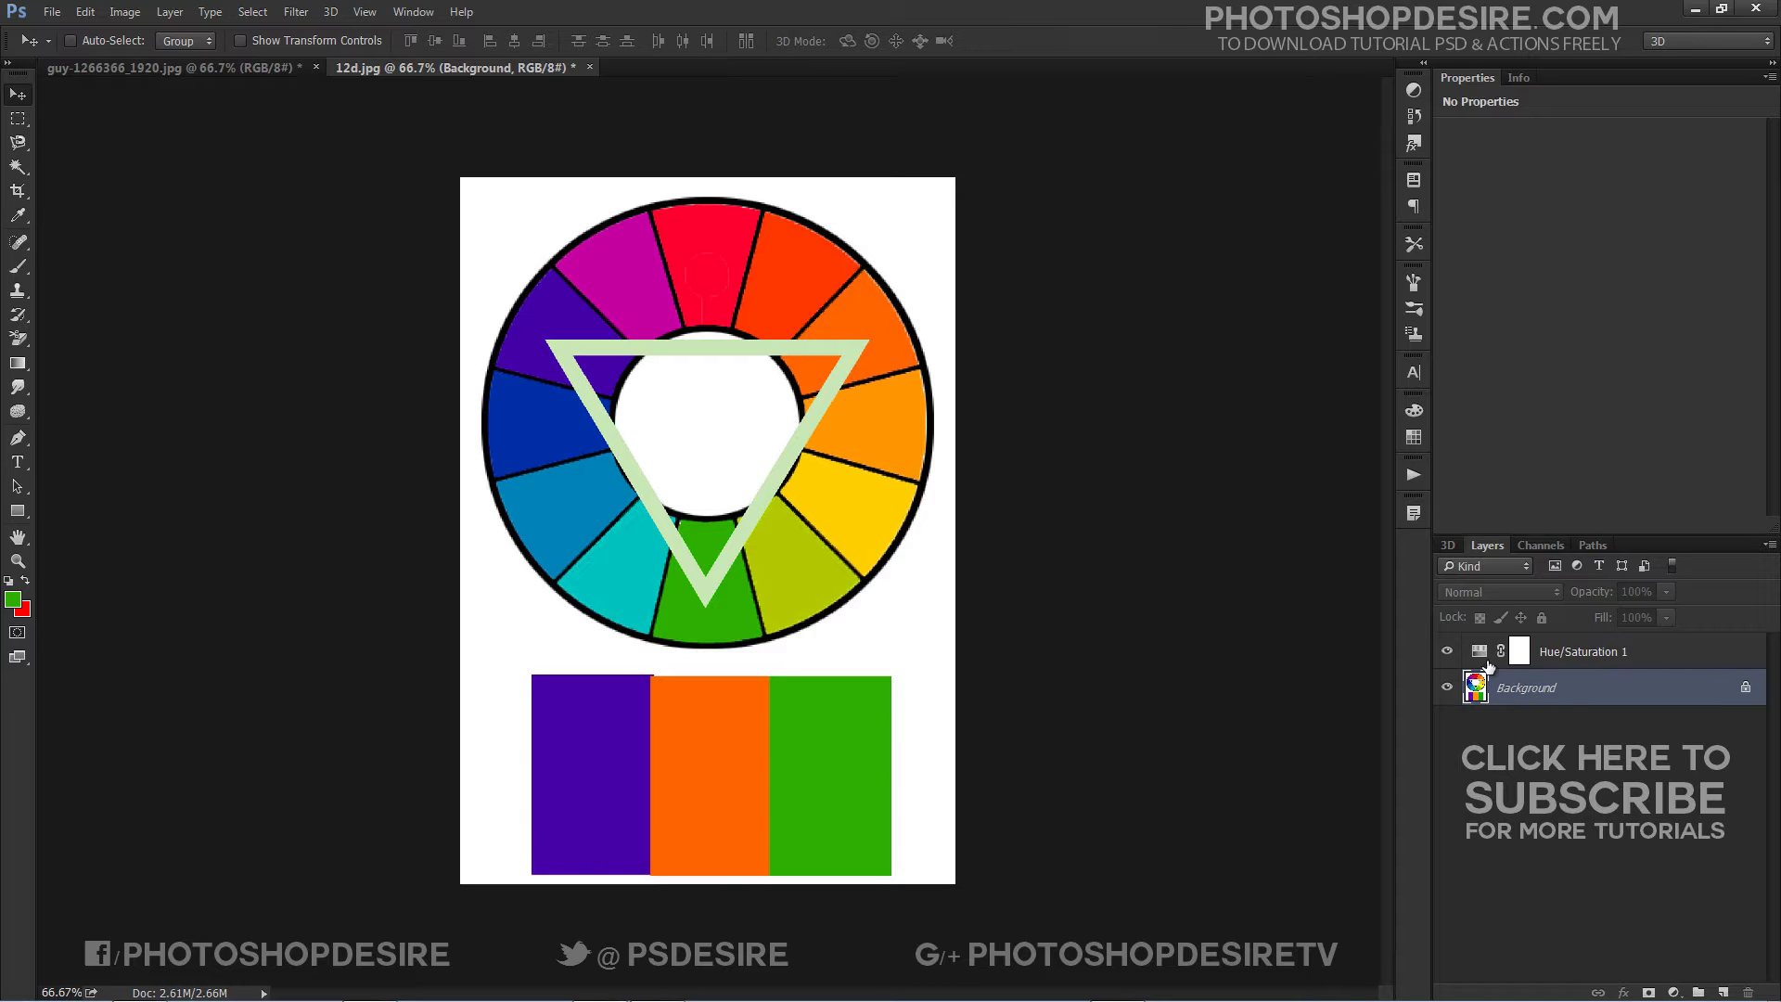
Turn off visibility of the Hue/Saturation 1 adjustment layer
click(1447, 651)
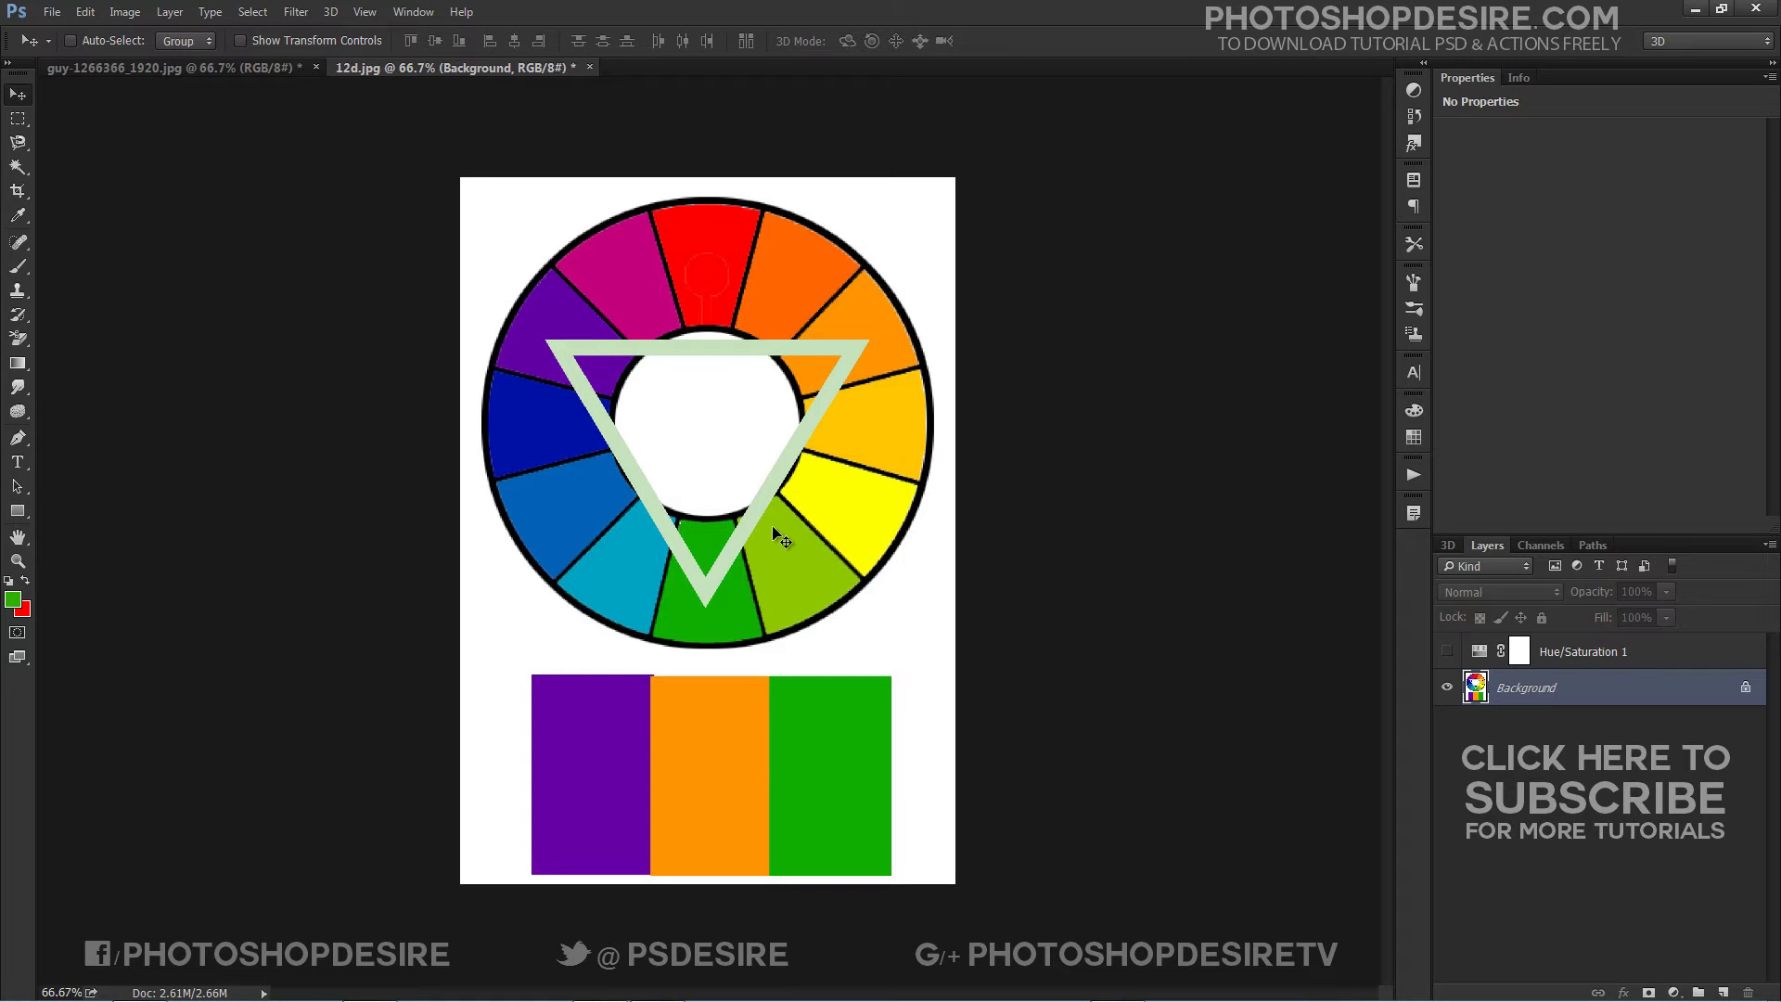
Sample orange as background and blue 0161b7 as foreground from the wheel, then return to the portrait
click(13, 599)
click(867, 321)
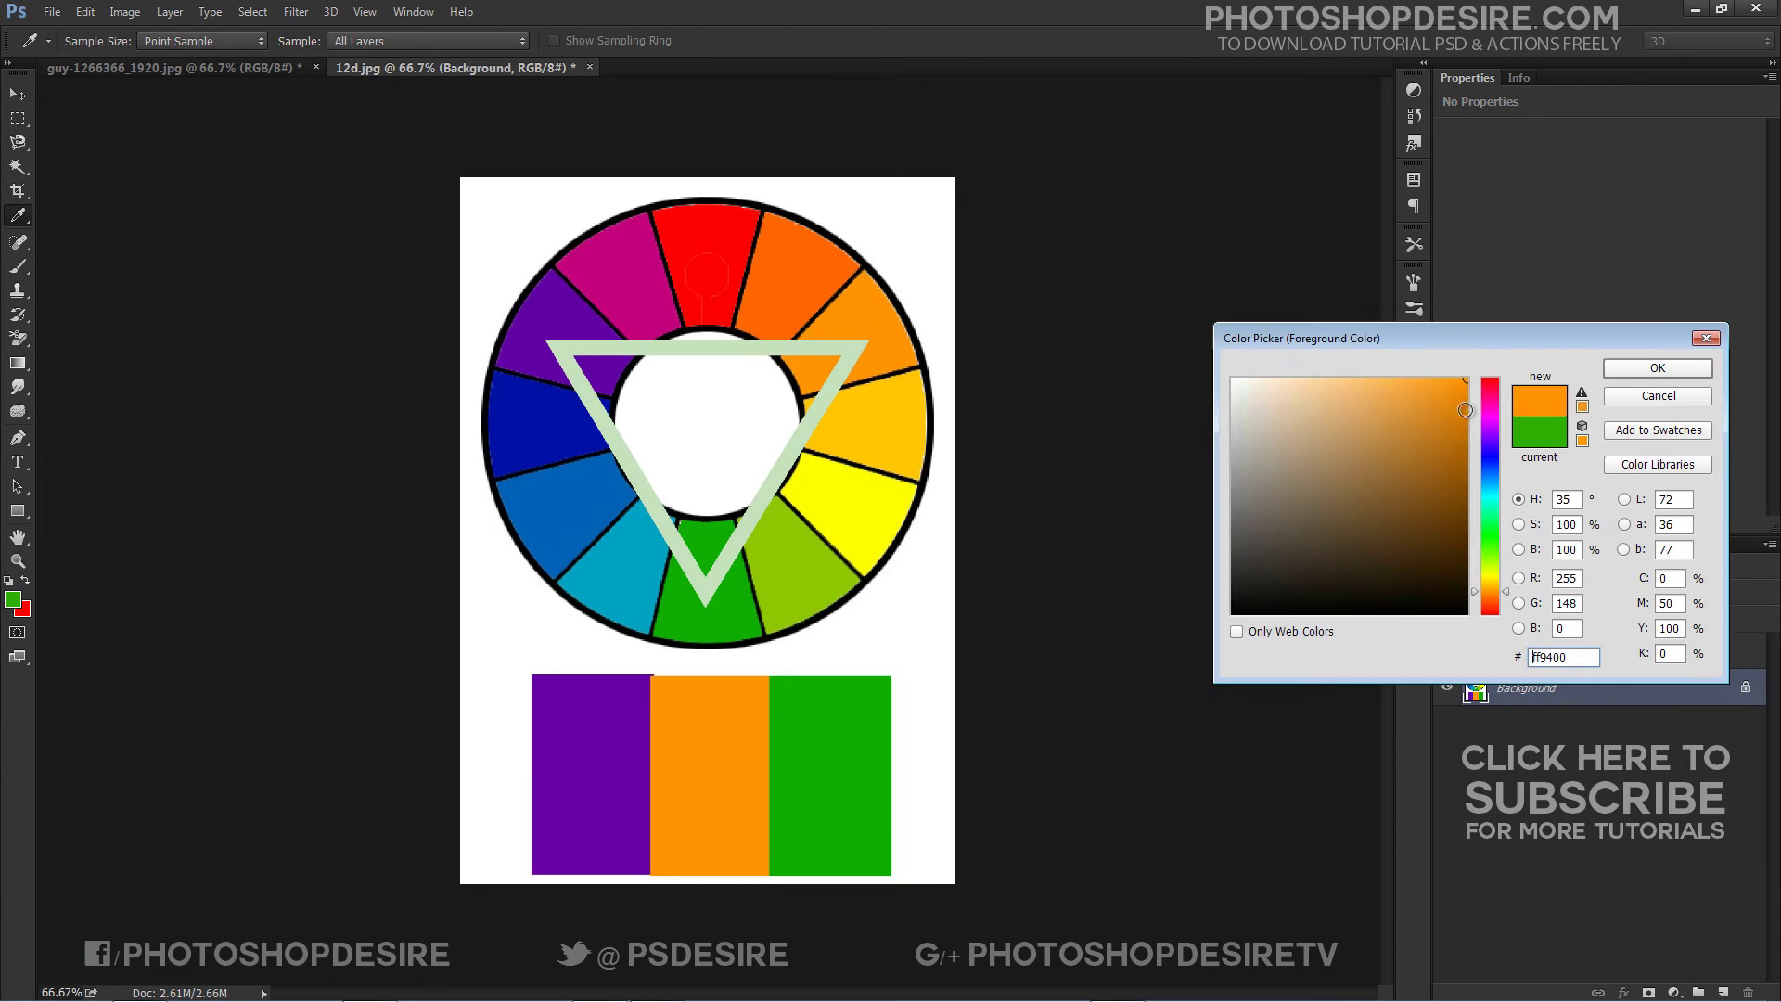
key(Return)
click(24, 582)
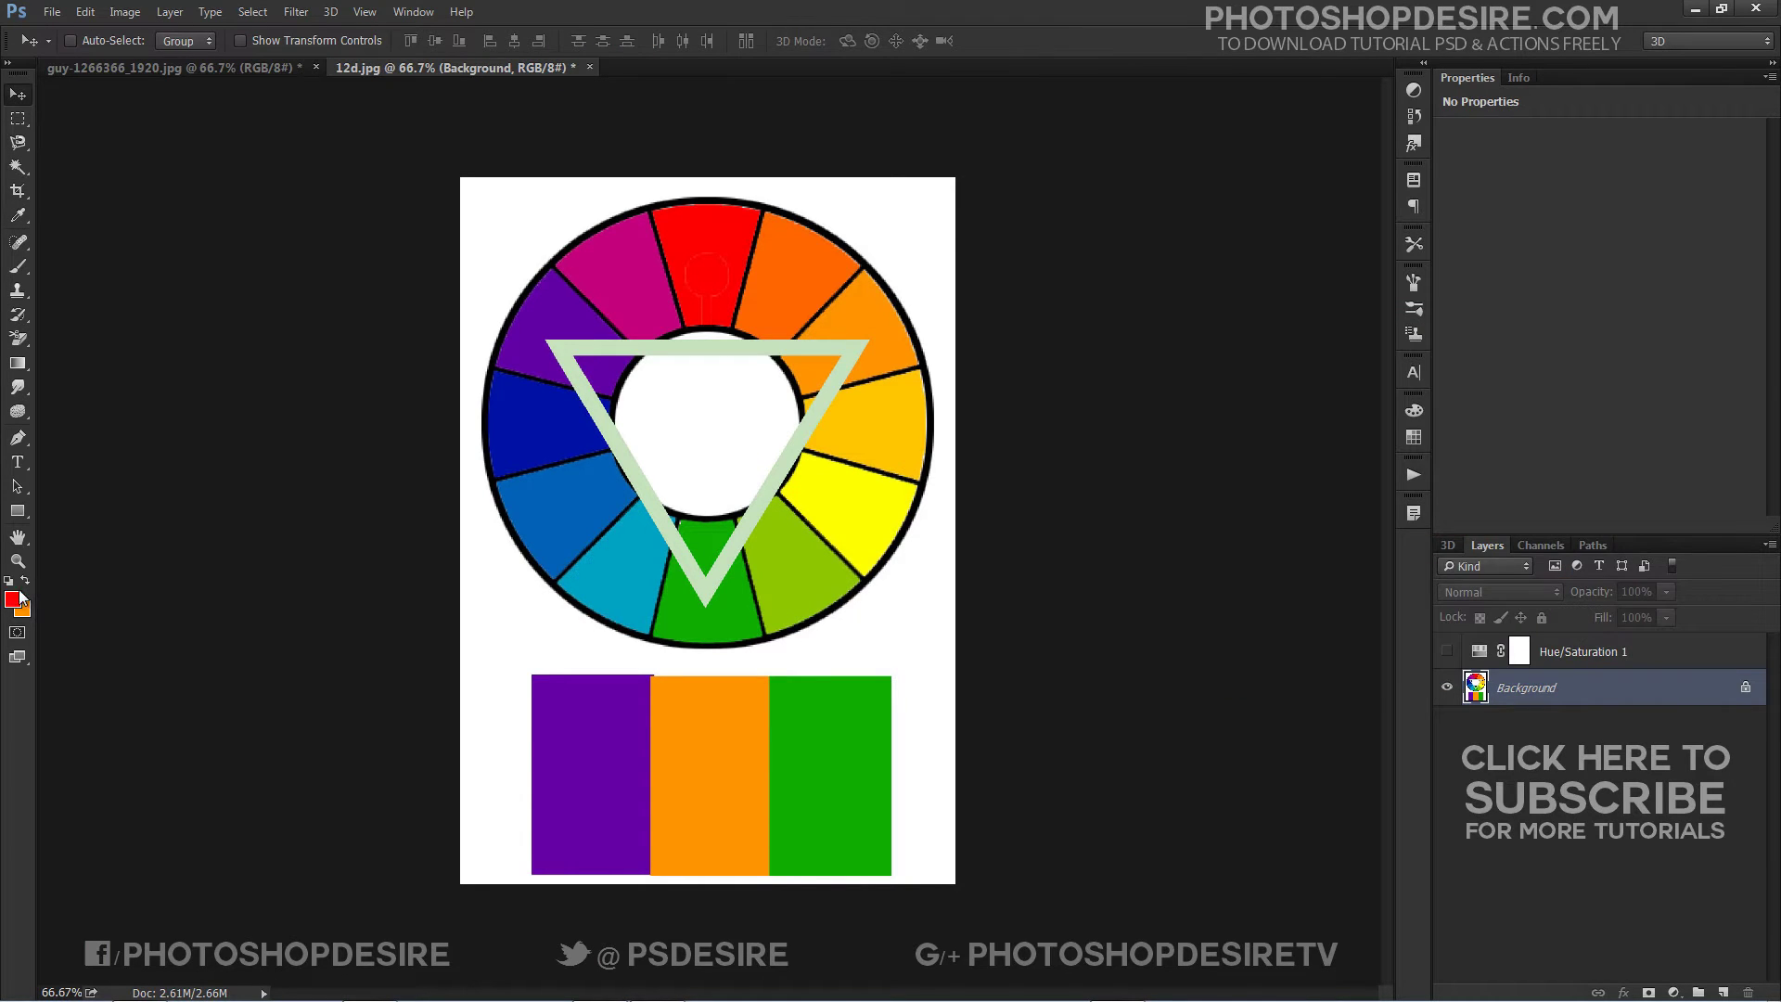
click(13, 599)
click(532, 500)
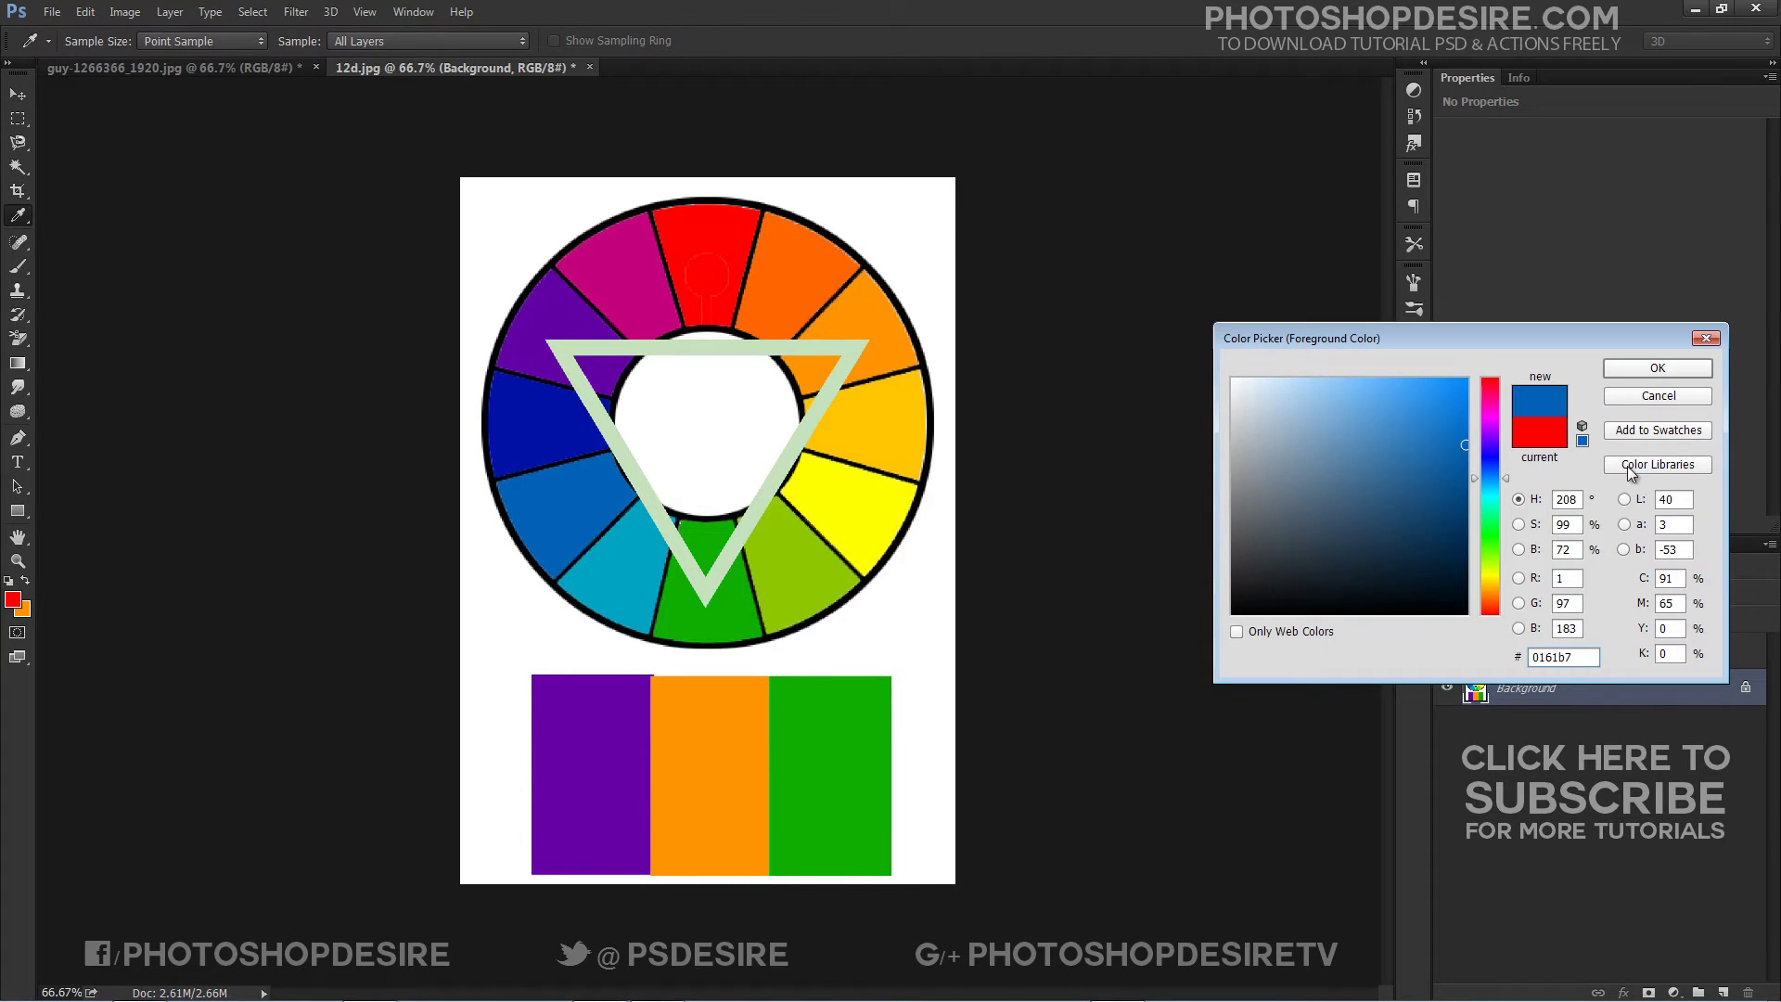
click(1642, 371)
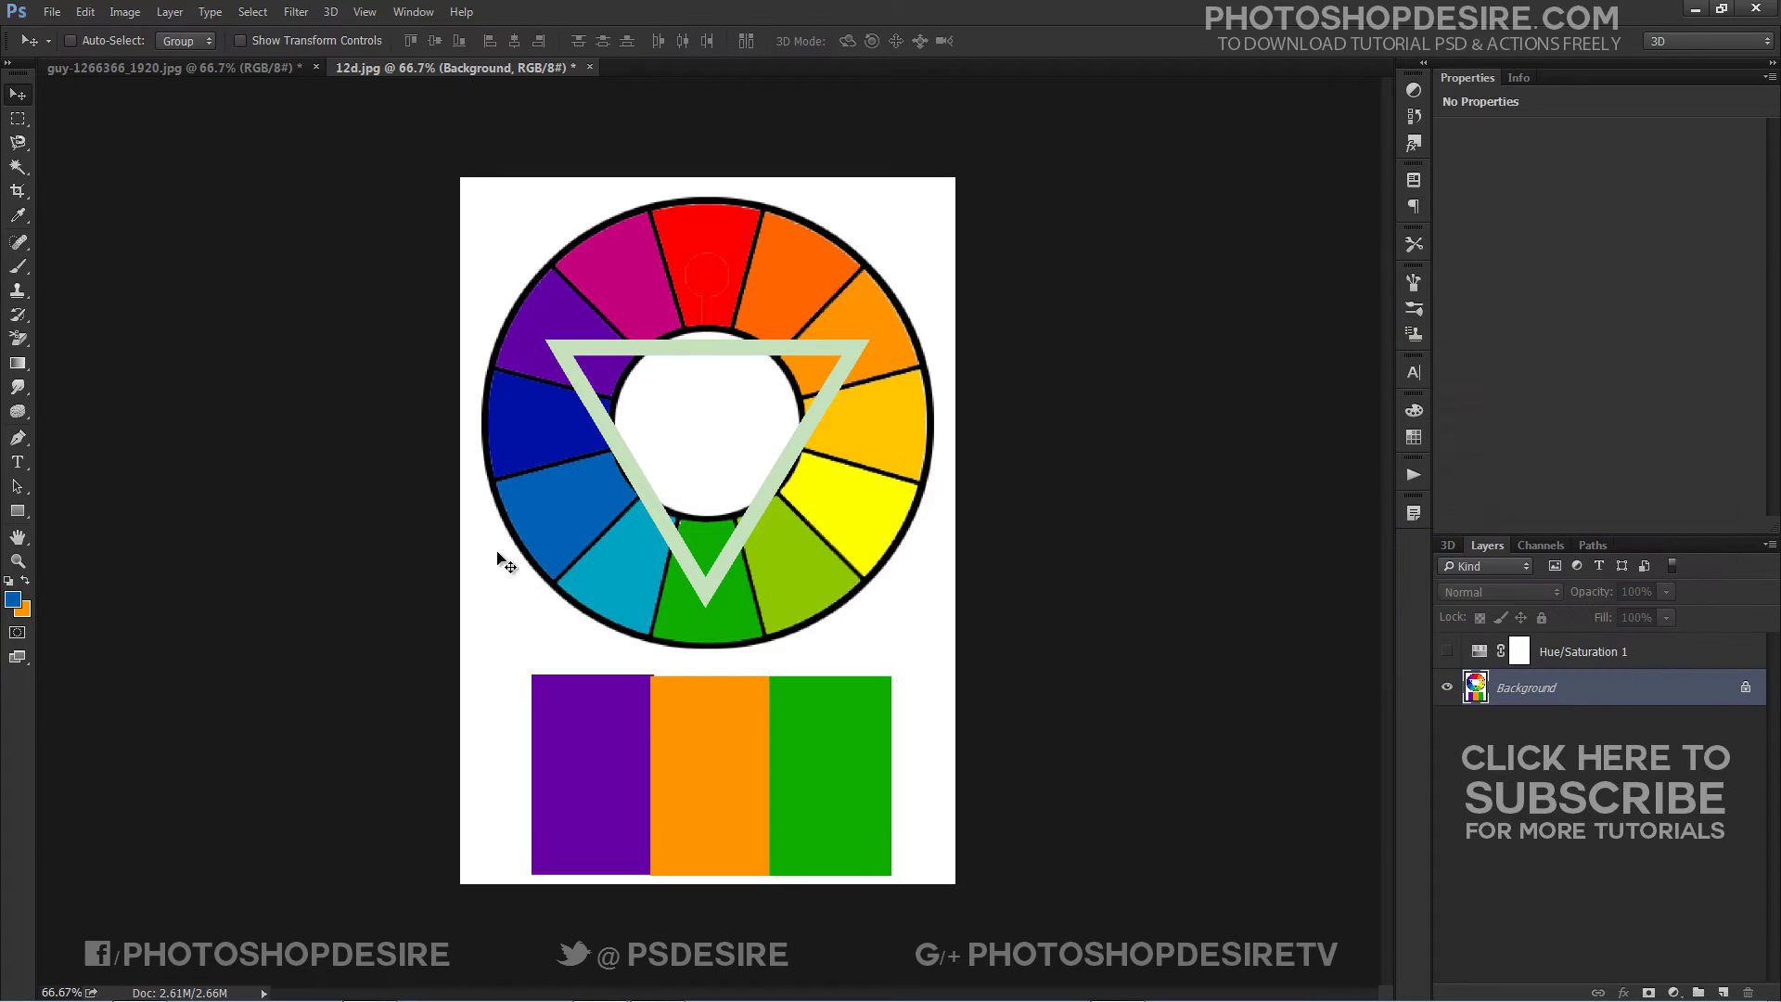
click(210, 69)
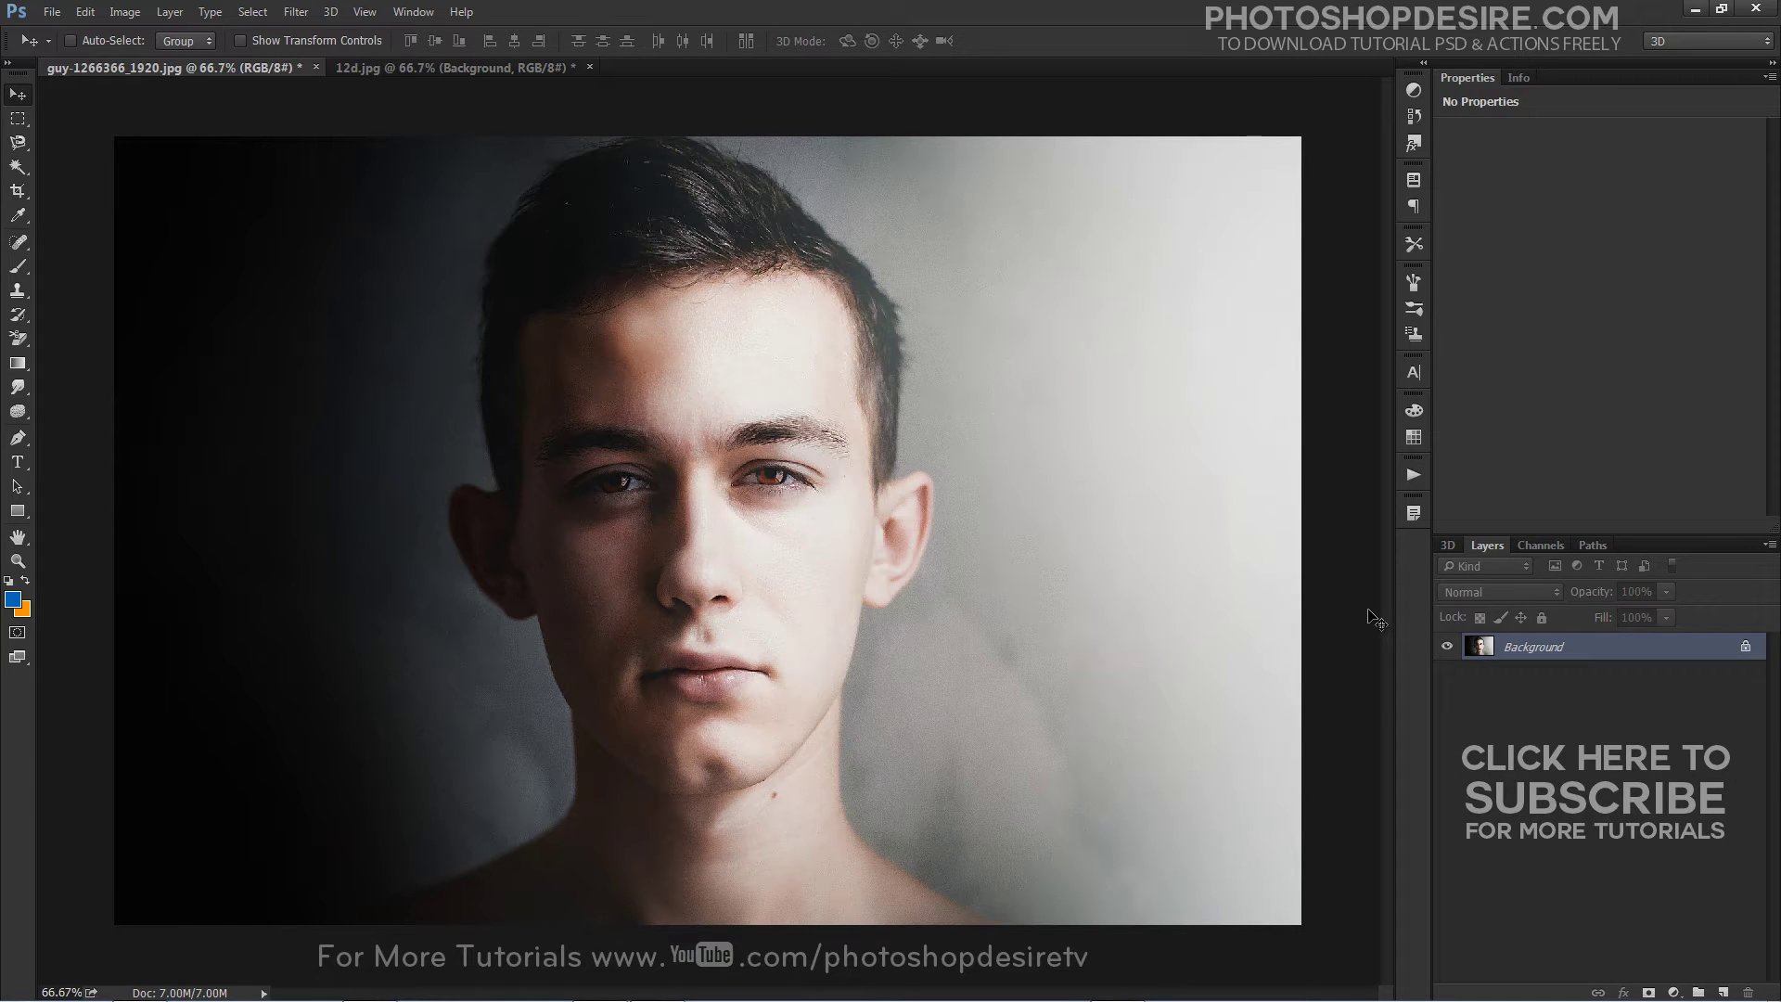
Add a blue 0161b7 Solid Color fill layer, Color Fill 1, over the portrait
click(1673, 992)
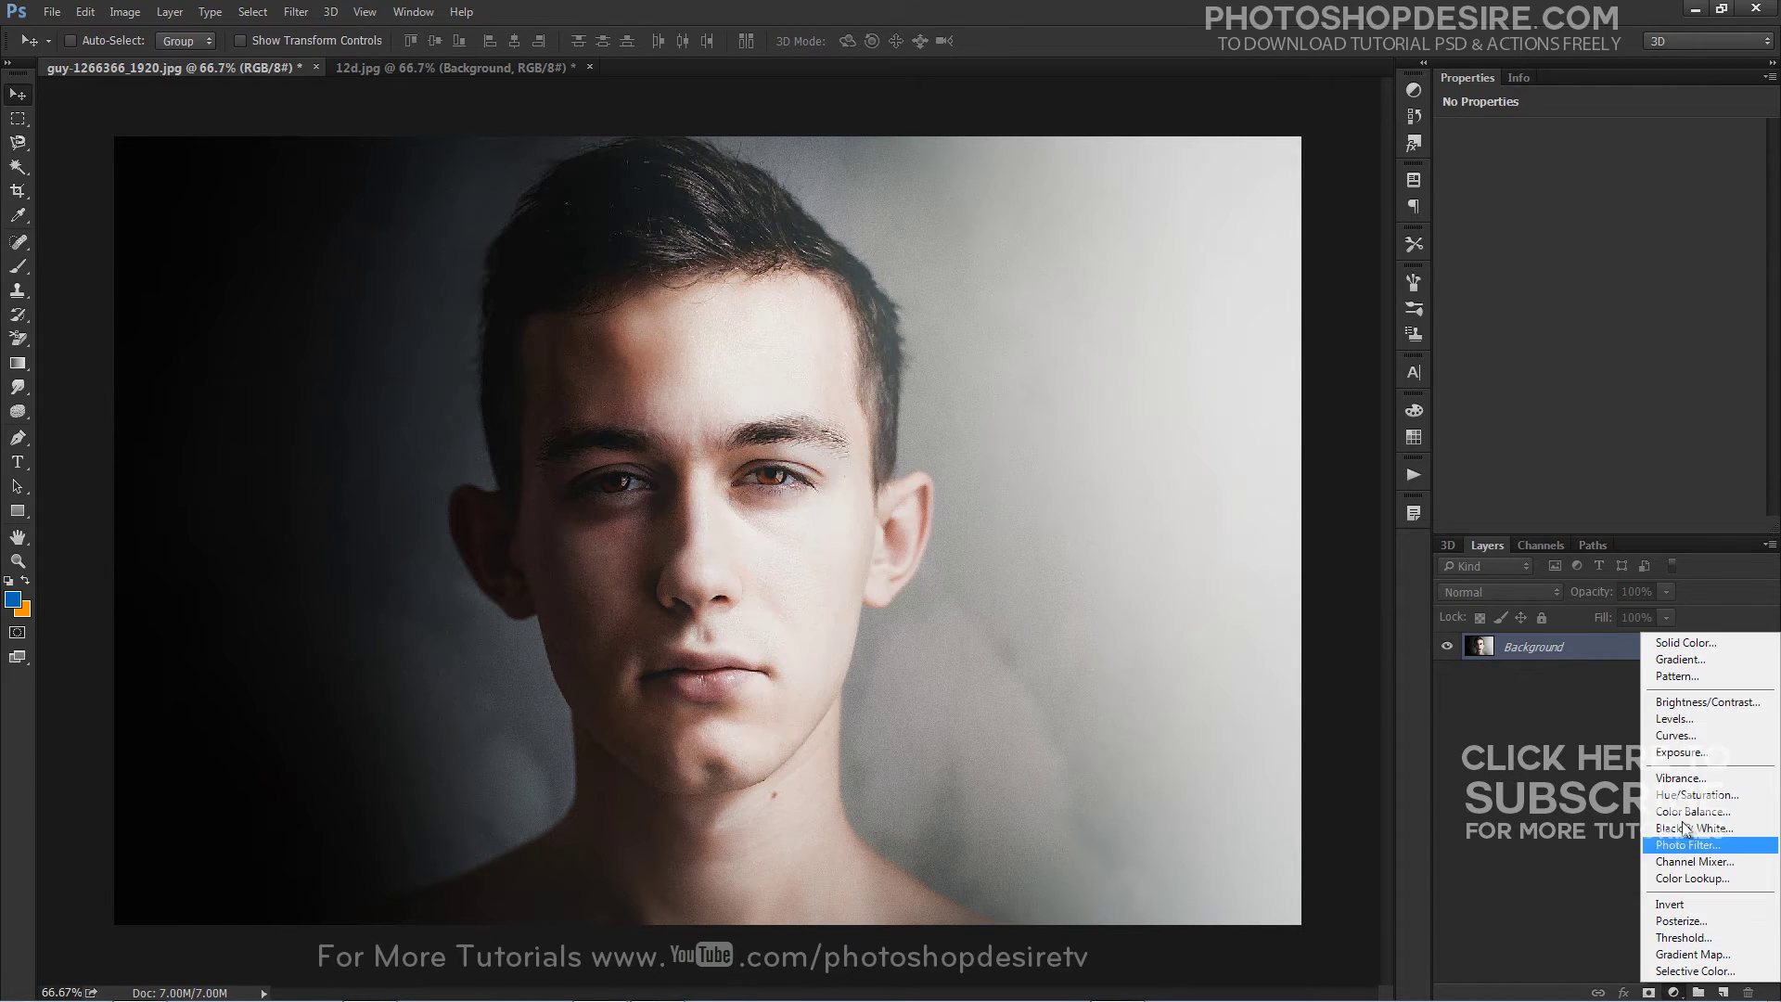
click(1669, 642)
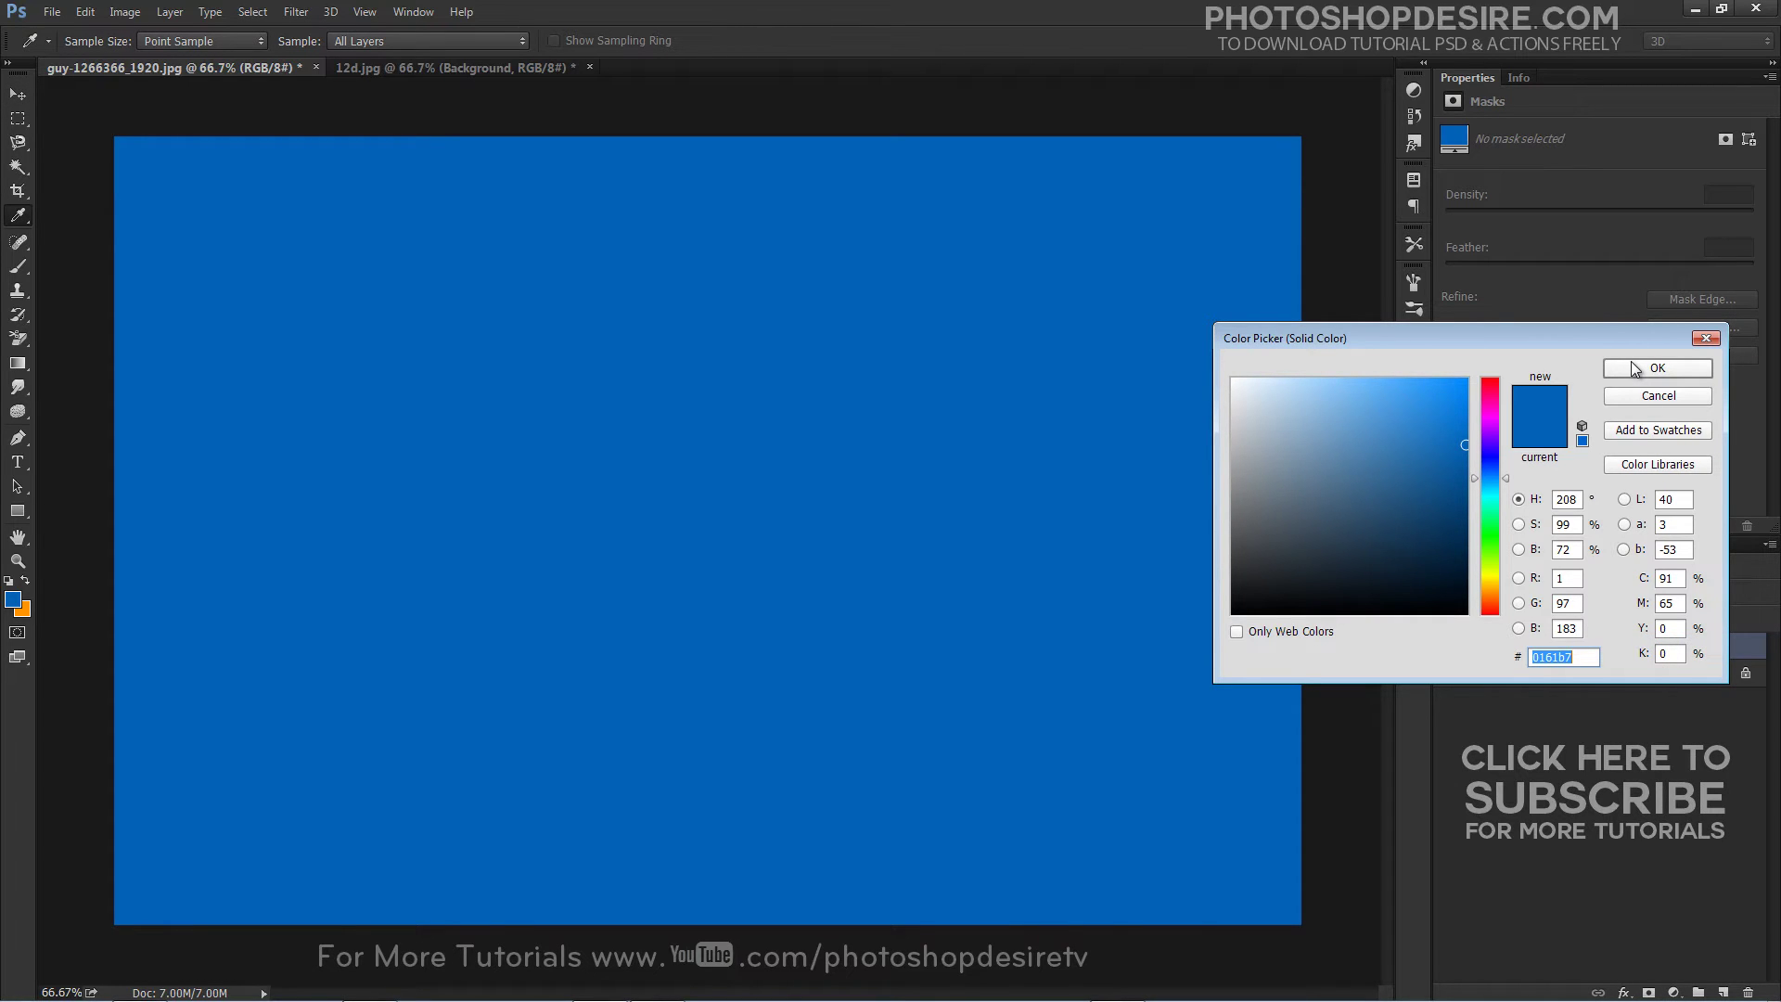
click(1634, 368)
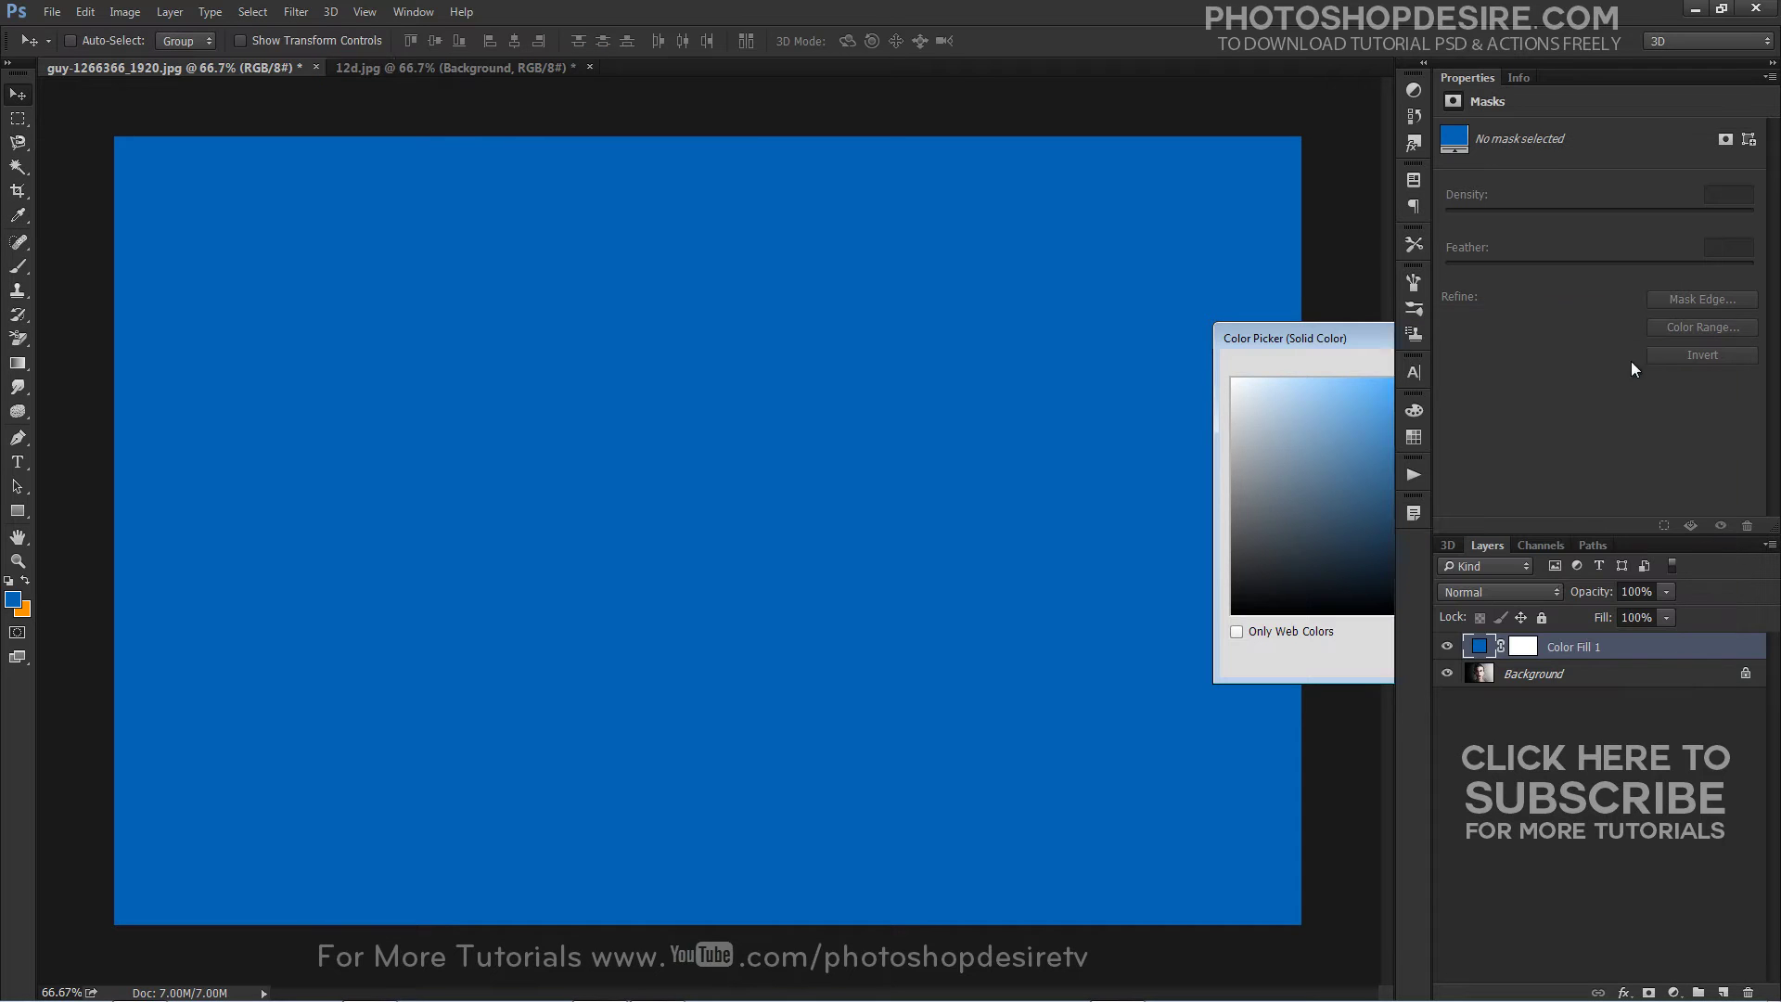
Alt-split Color Fill 1's Underlying Layer white slider so the blue stays out of highlights
double_click(1540, 642)
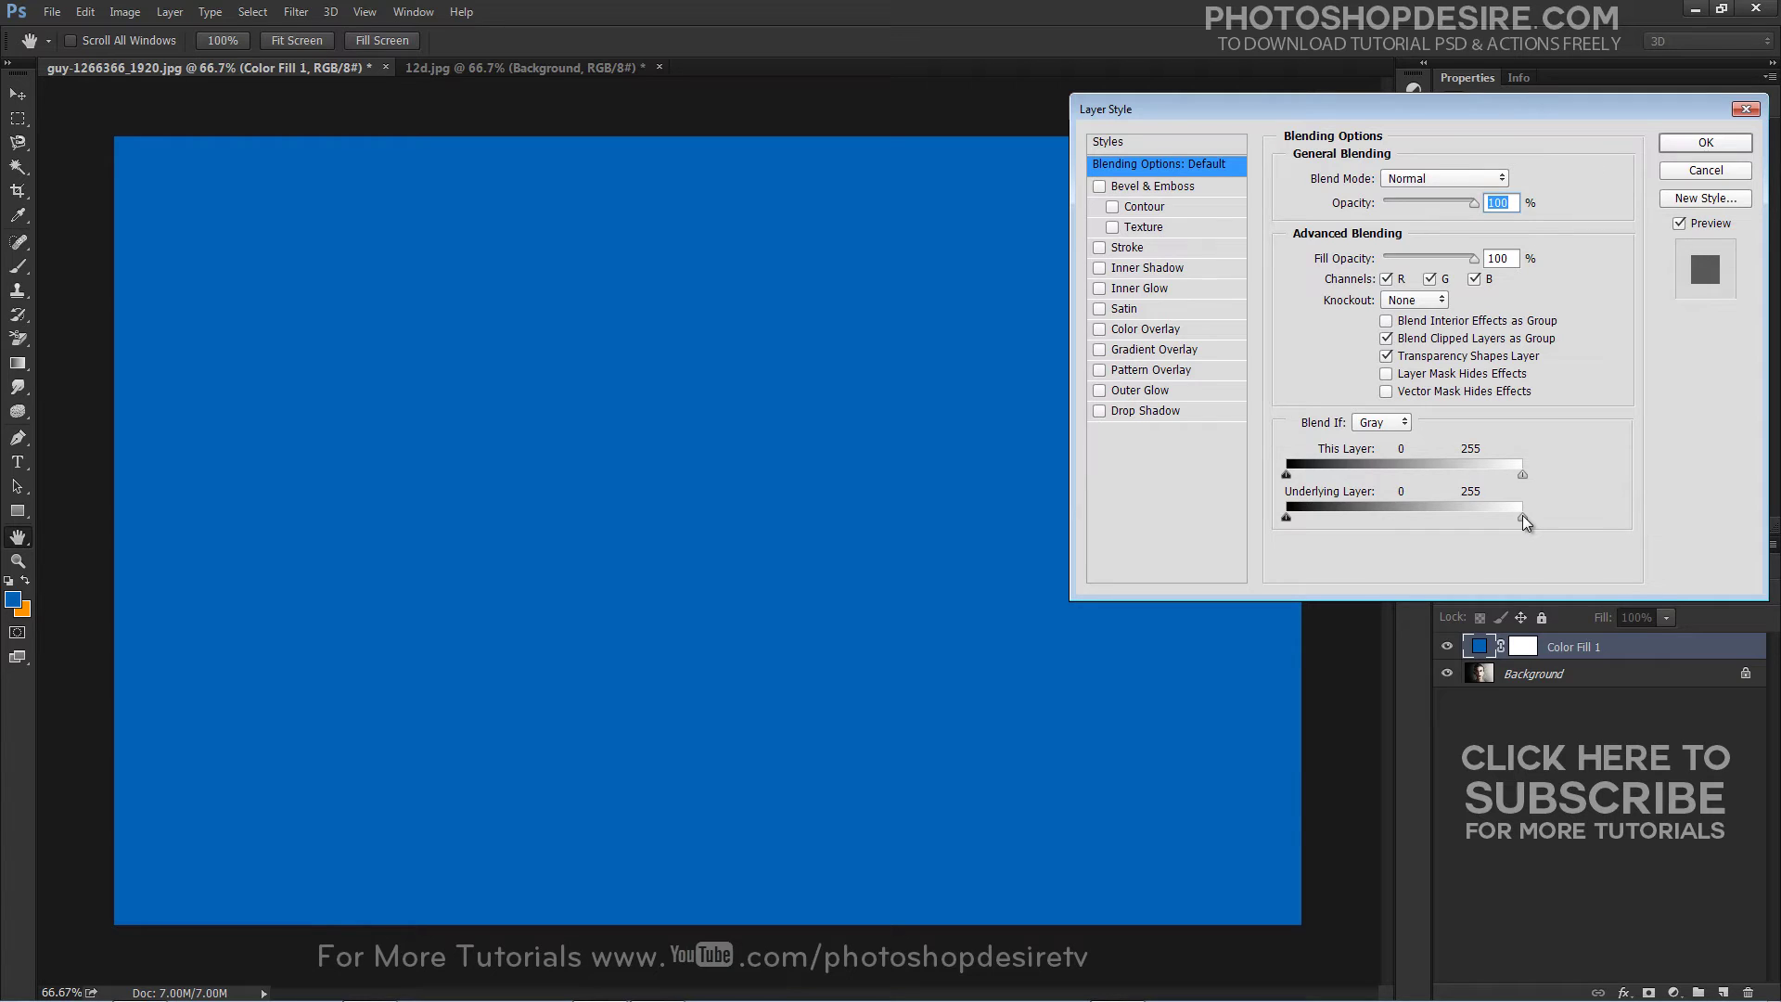
drag(1523, 517, 1577, 521)
key(alt)
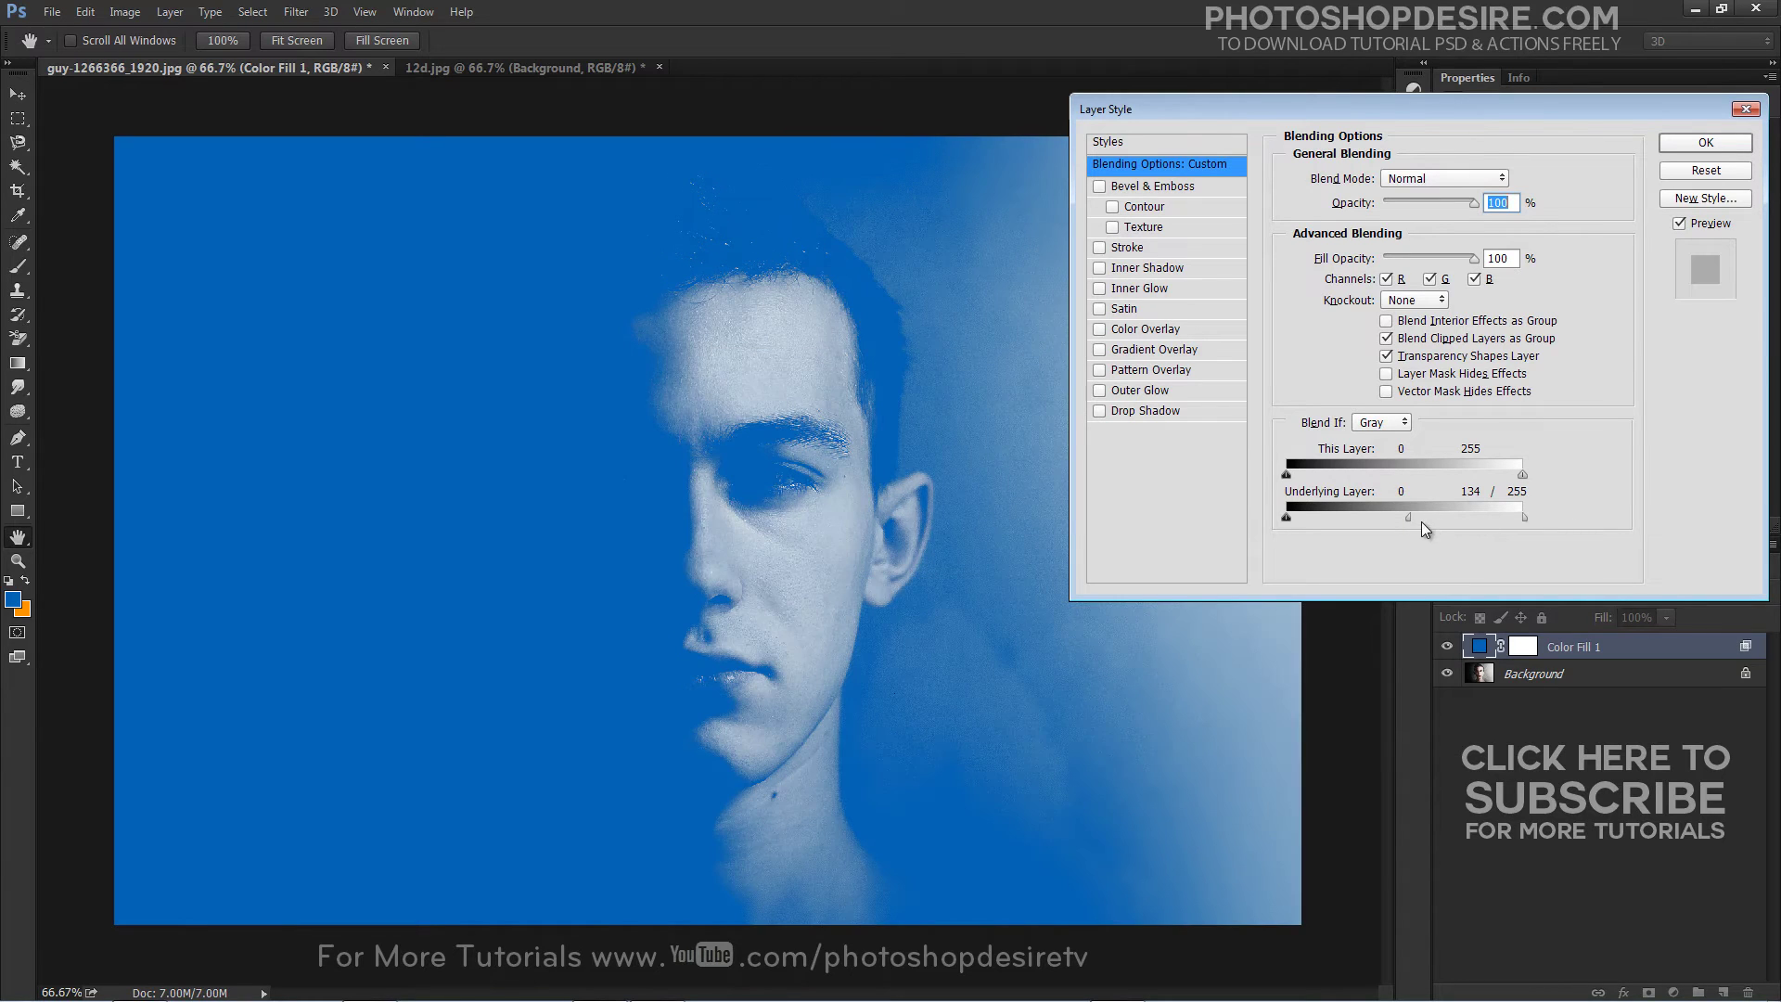
drag(1403, 516, 1216, 522)
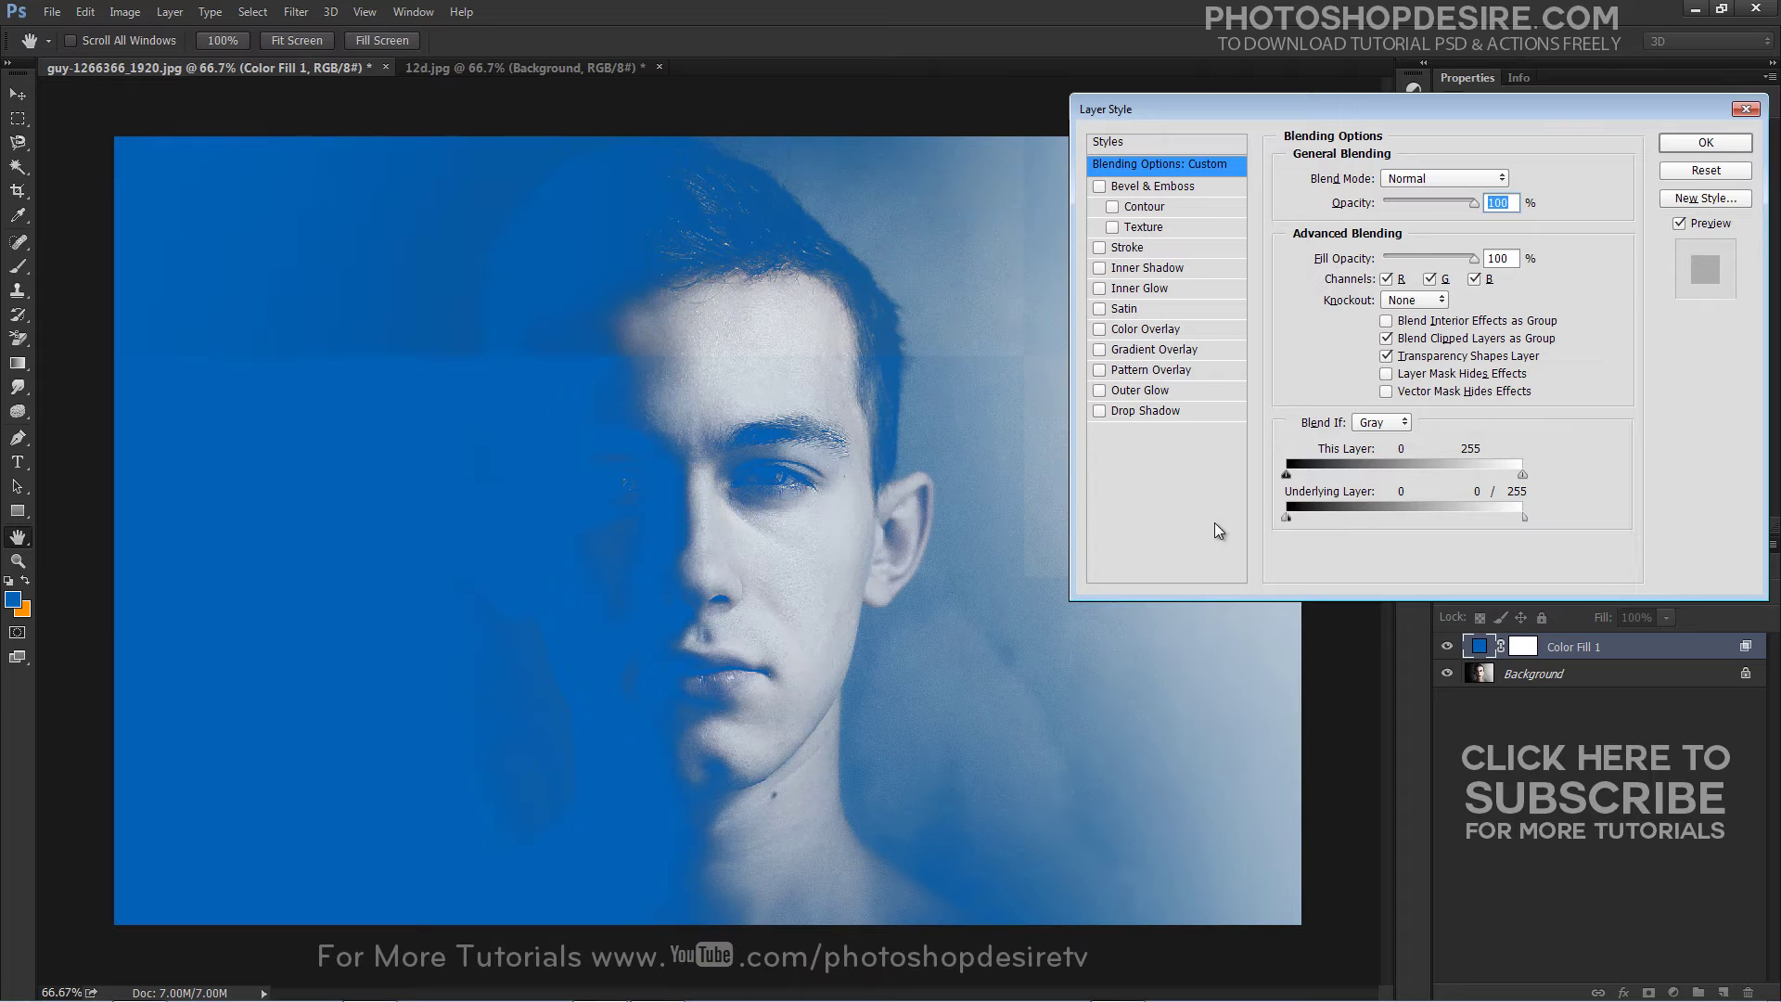
click(1690, 139)
Set Color Fill 1 to Soft Light, hide it, and make orange the foreground colour
click(1540, 591)
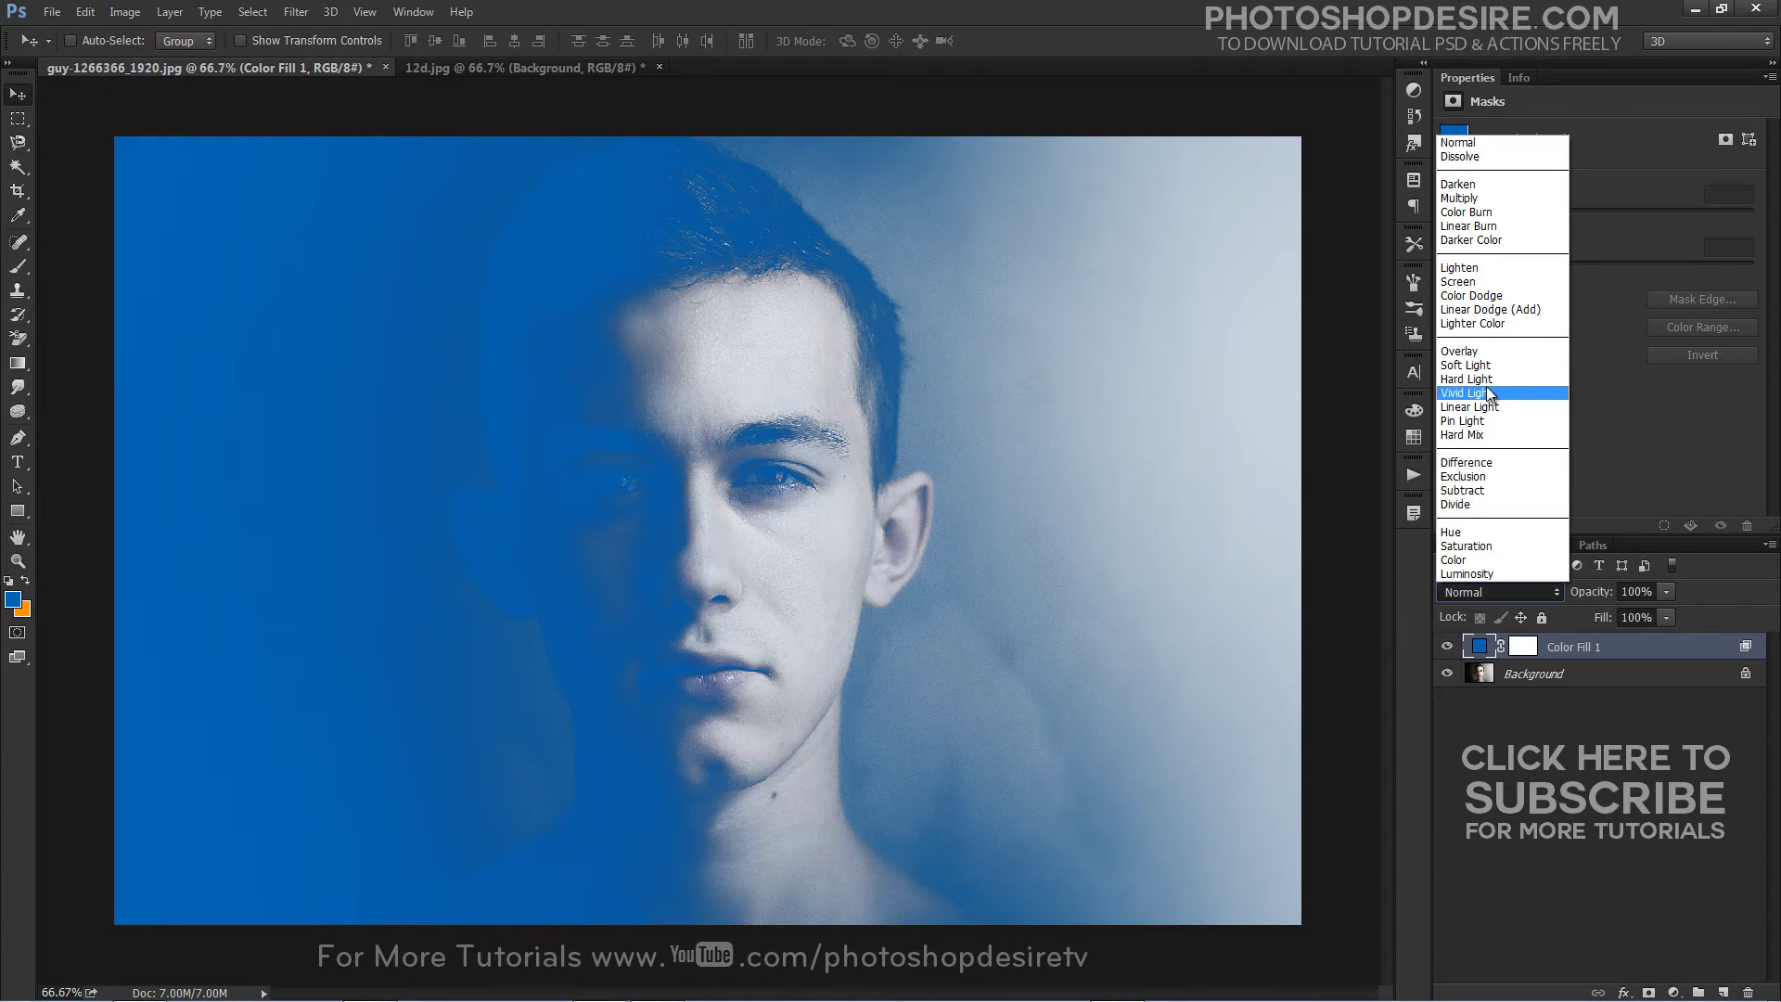
click(1483, 366)
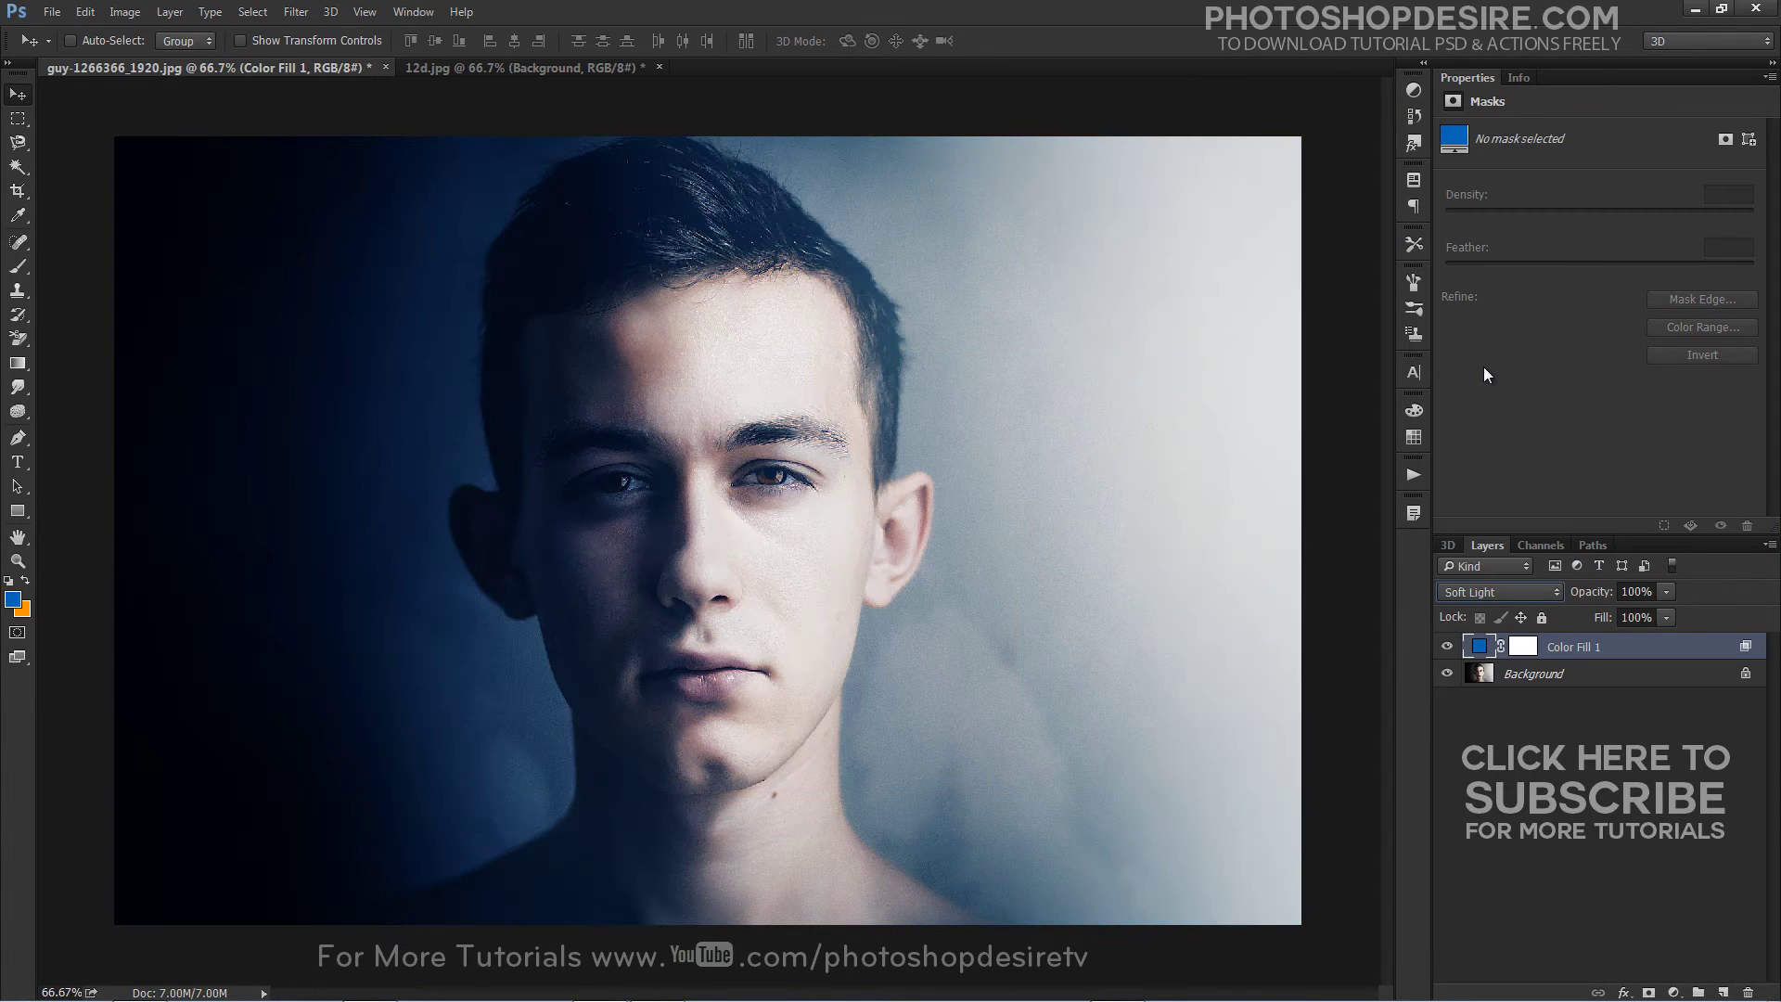
click(1447, 646)
click(26, 580)
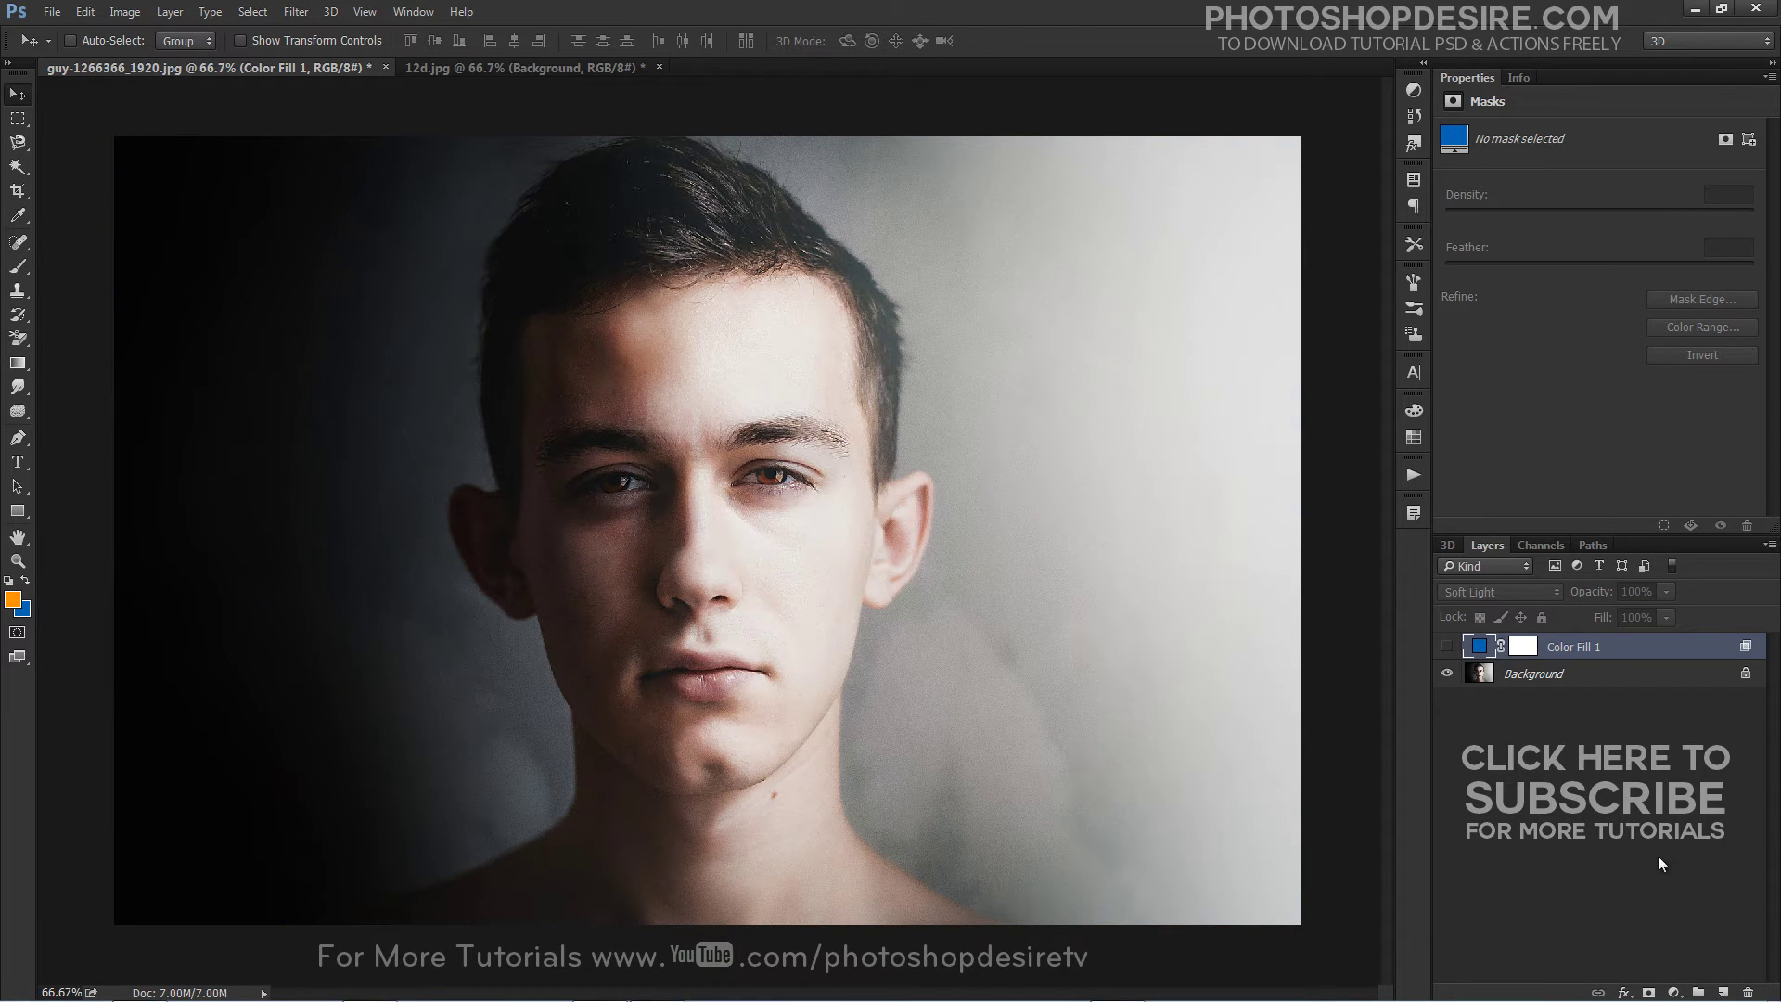
click(1674, 992)
Add an orange Color Fill 2 layer blended in Soft Light
click(1683, 655)
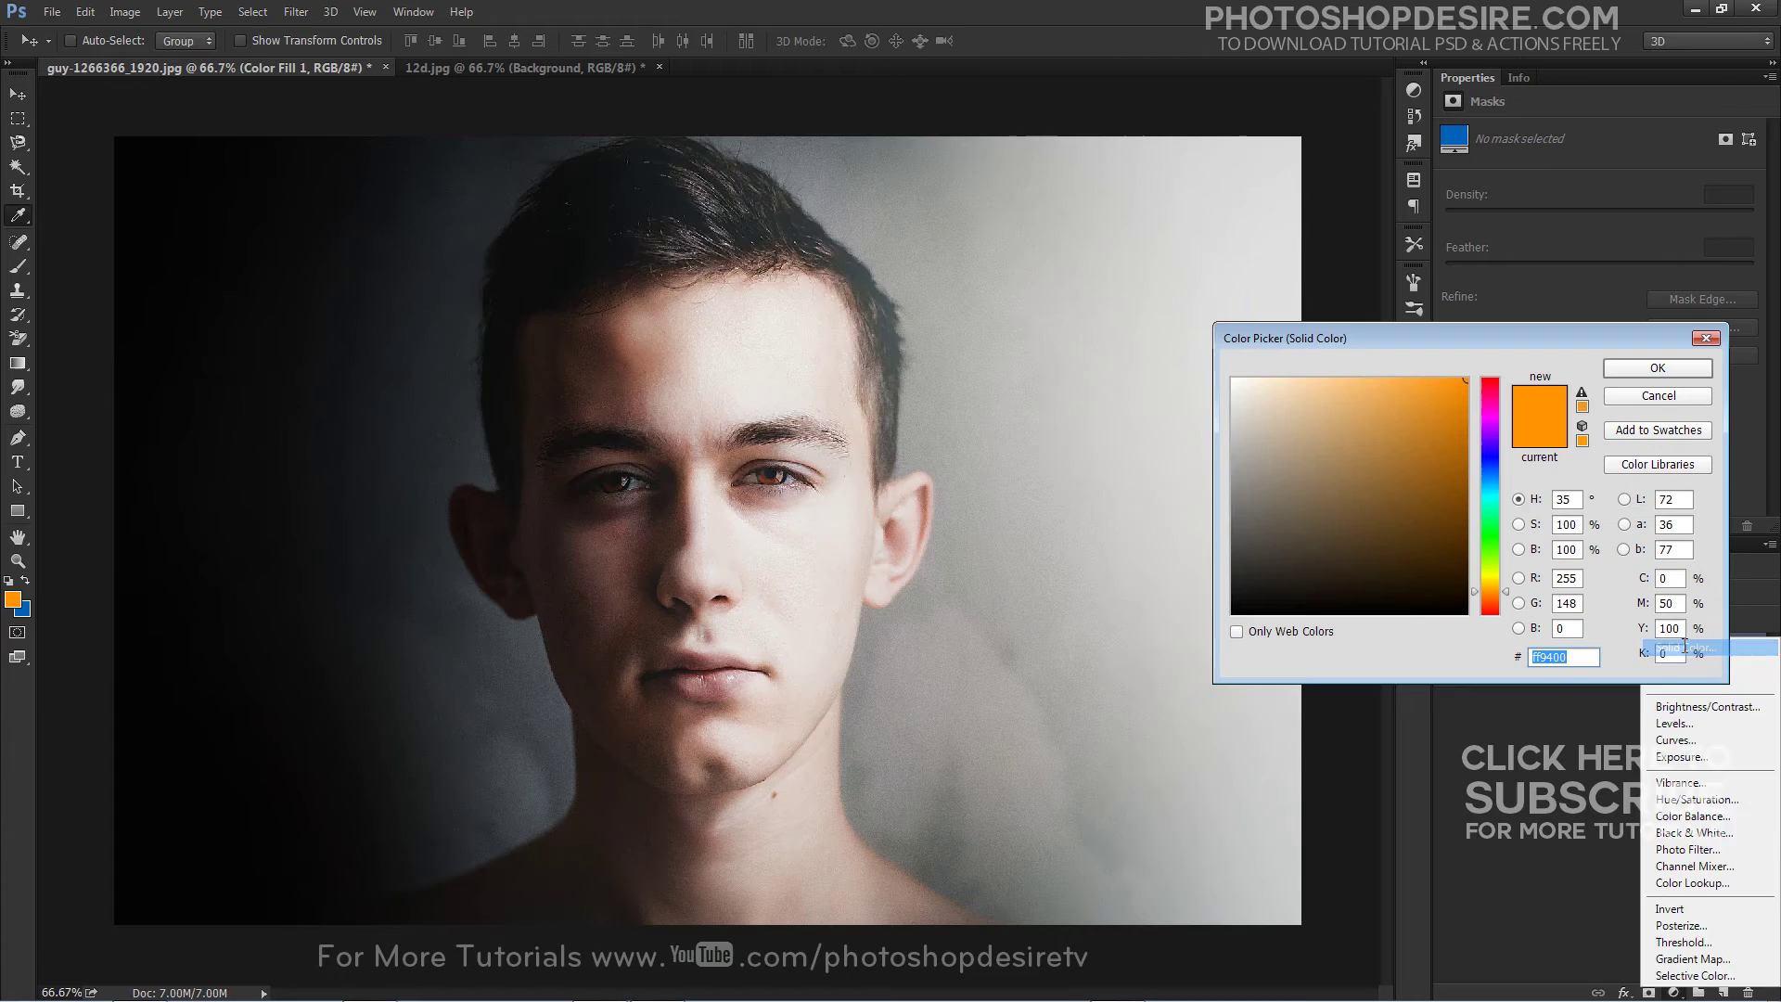
click(1620, 369)
click(1512, 591)
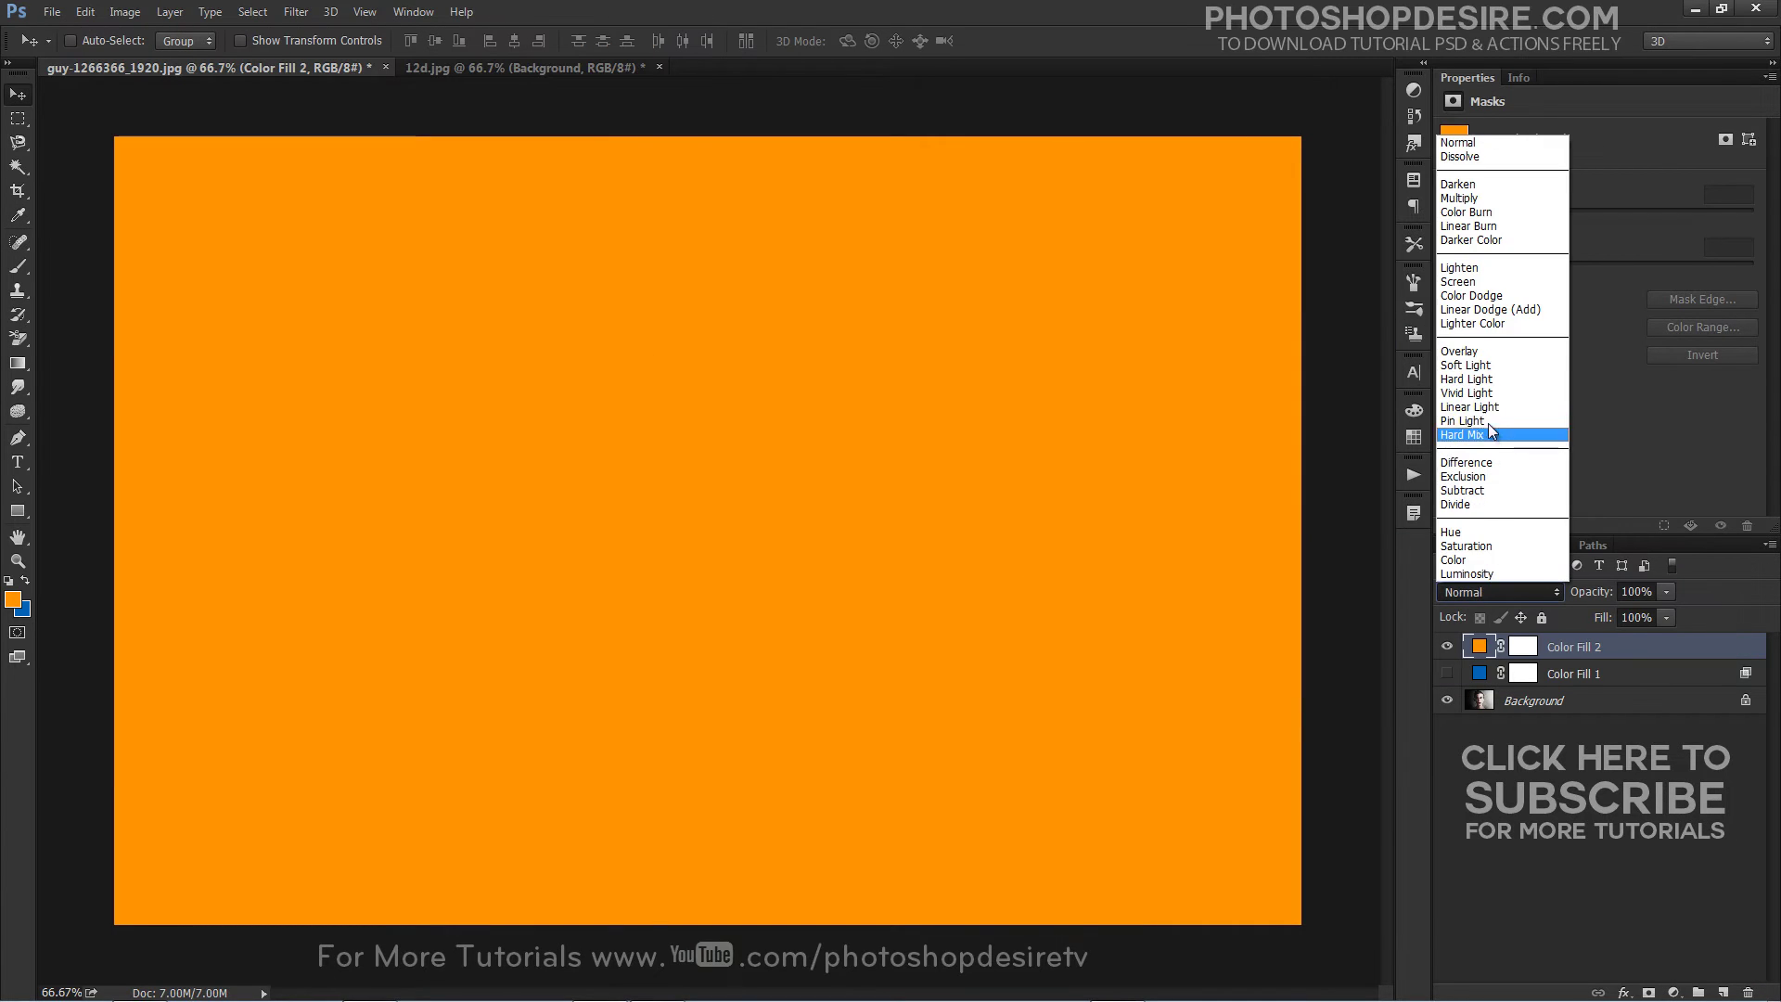
click(1475, 367)
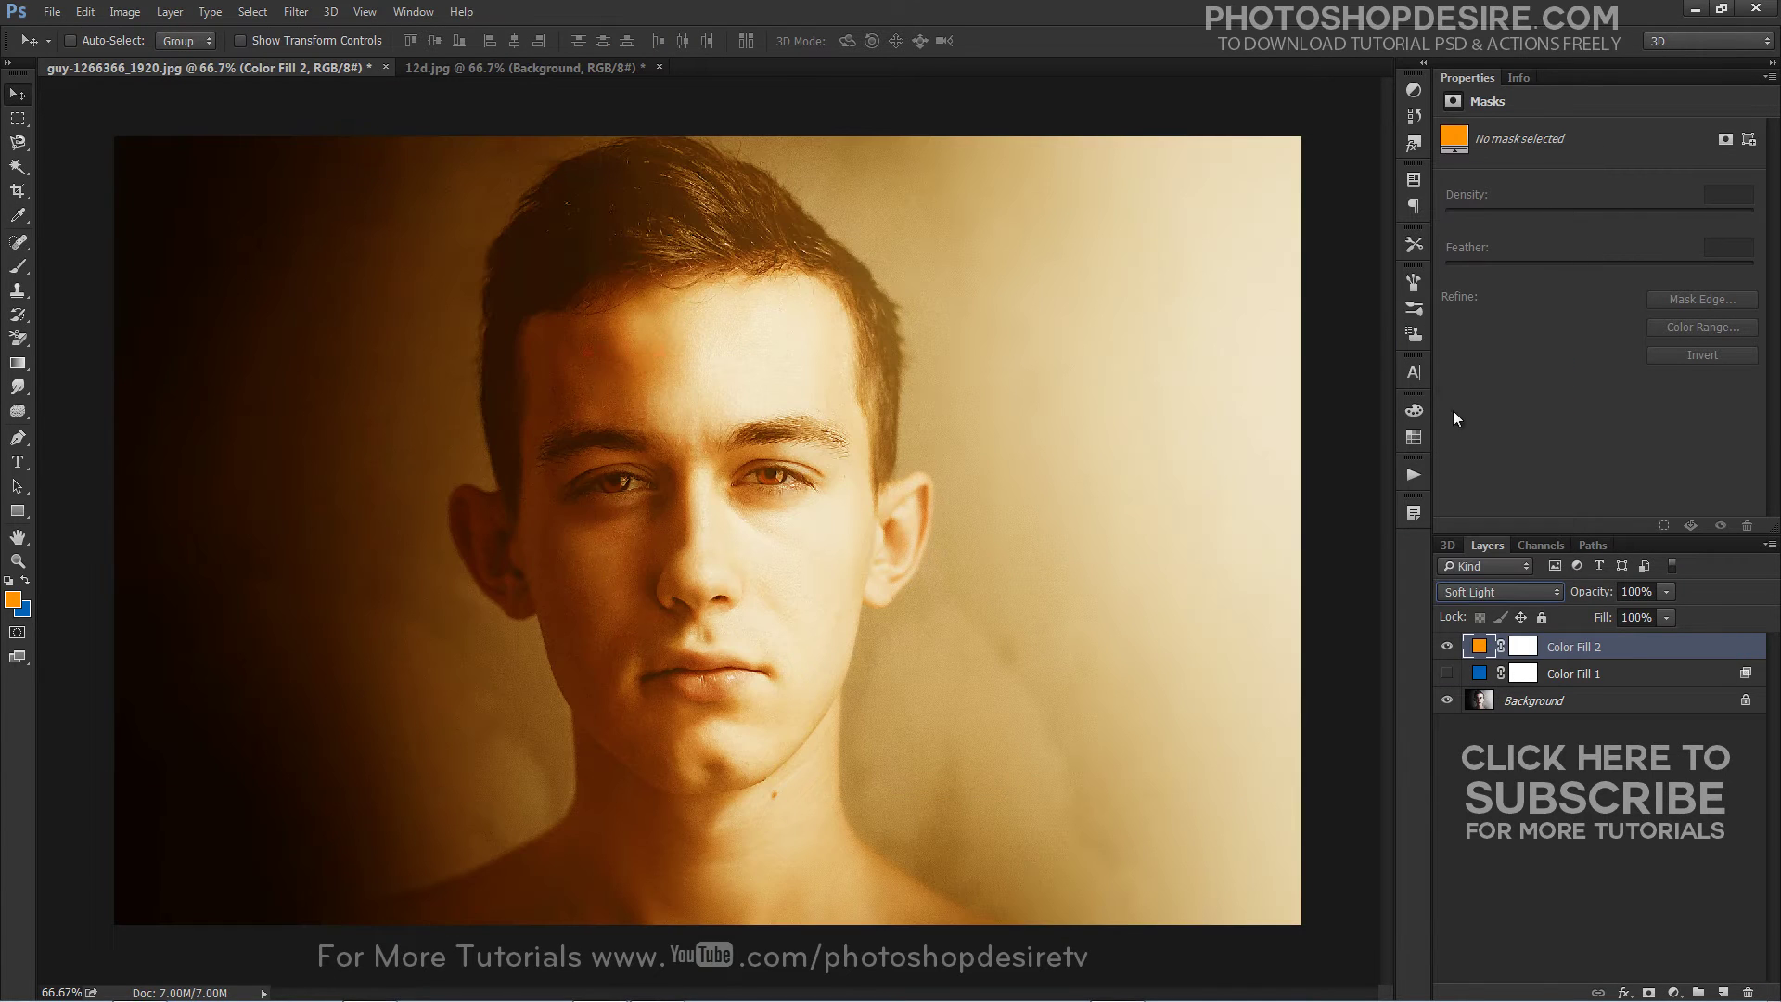
Check Color Fill 2's Blend If sliders, then make Color Fill 1 visible again
double_click(1539, 647)
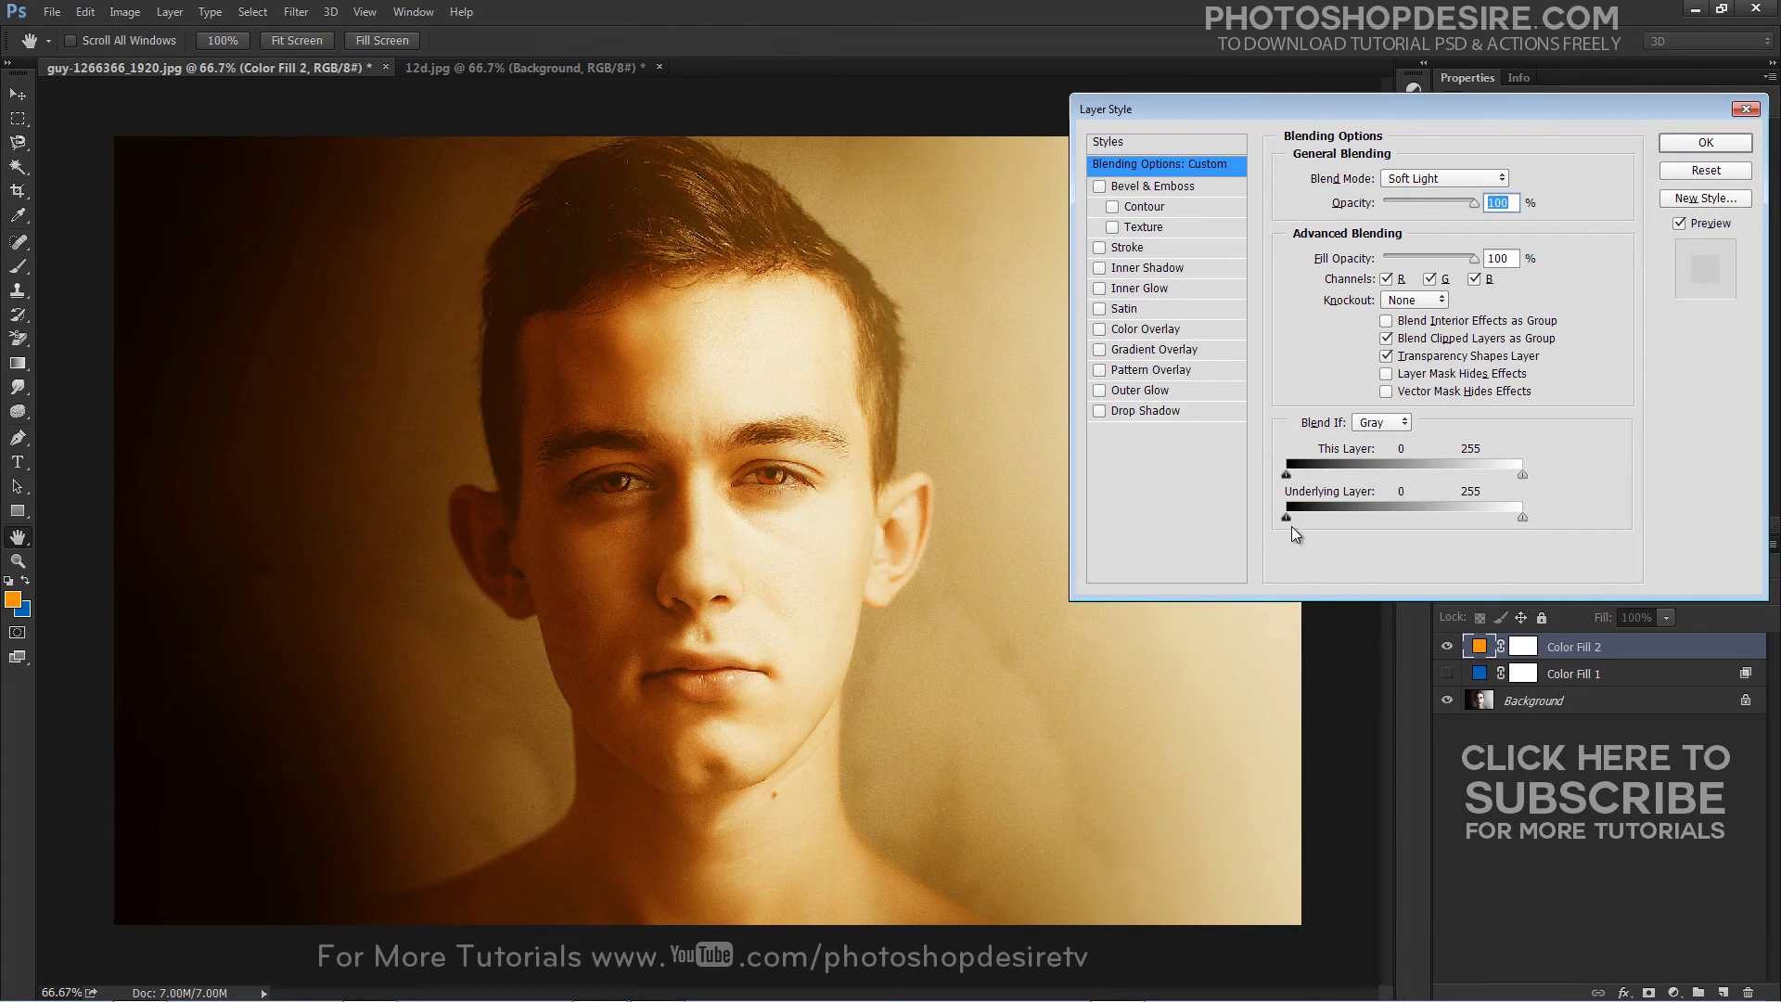
drag(1287, 516, 1668, 525)
click(1681, 146)
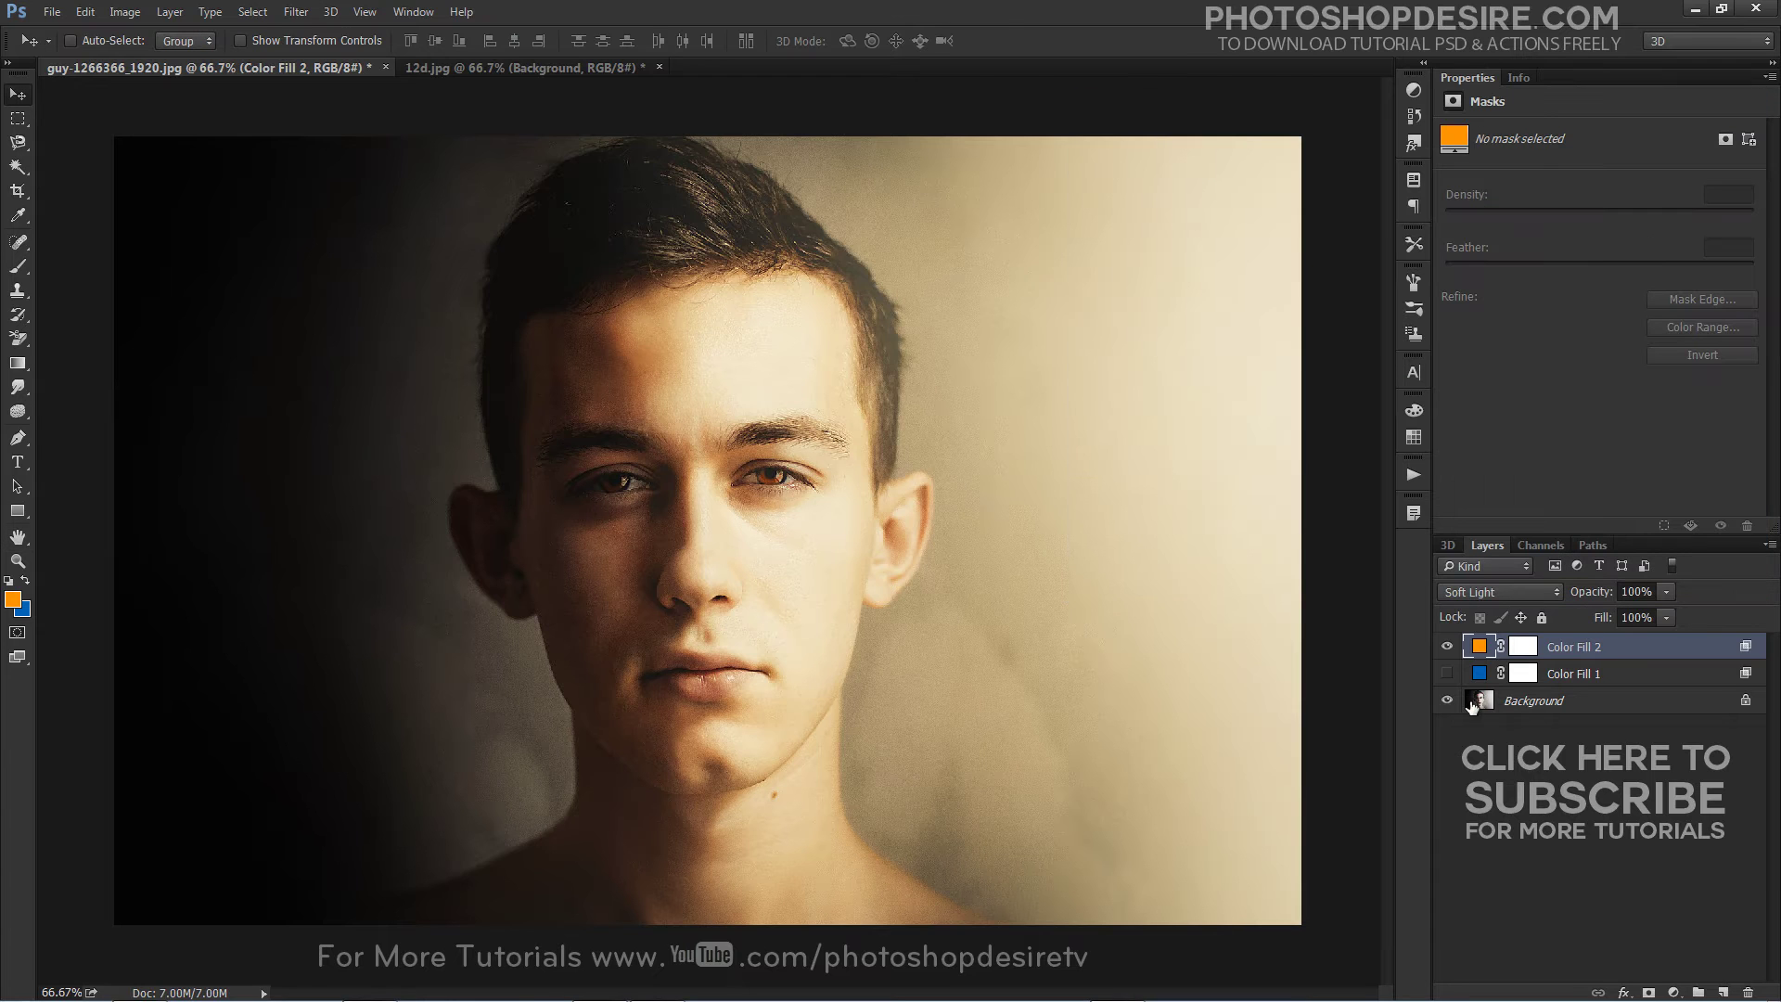
click(1447, 674)
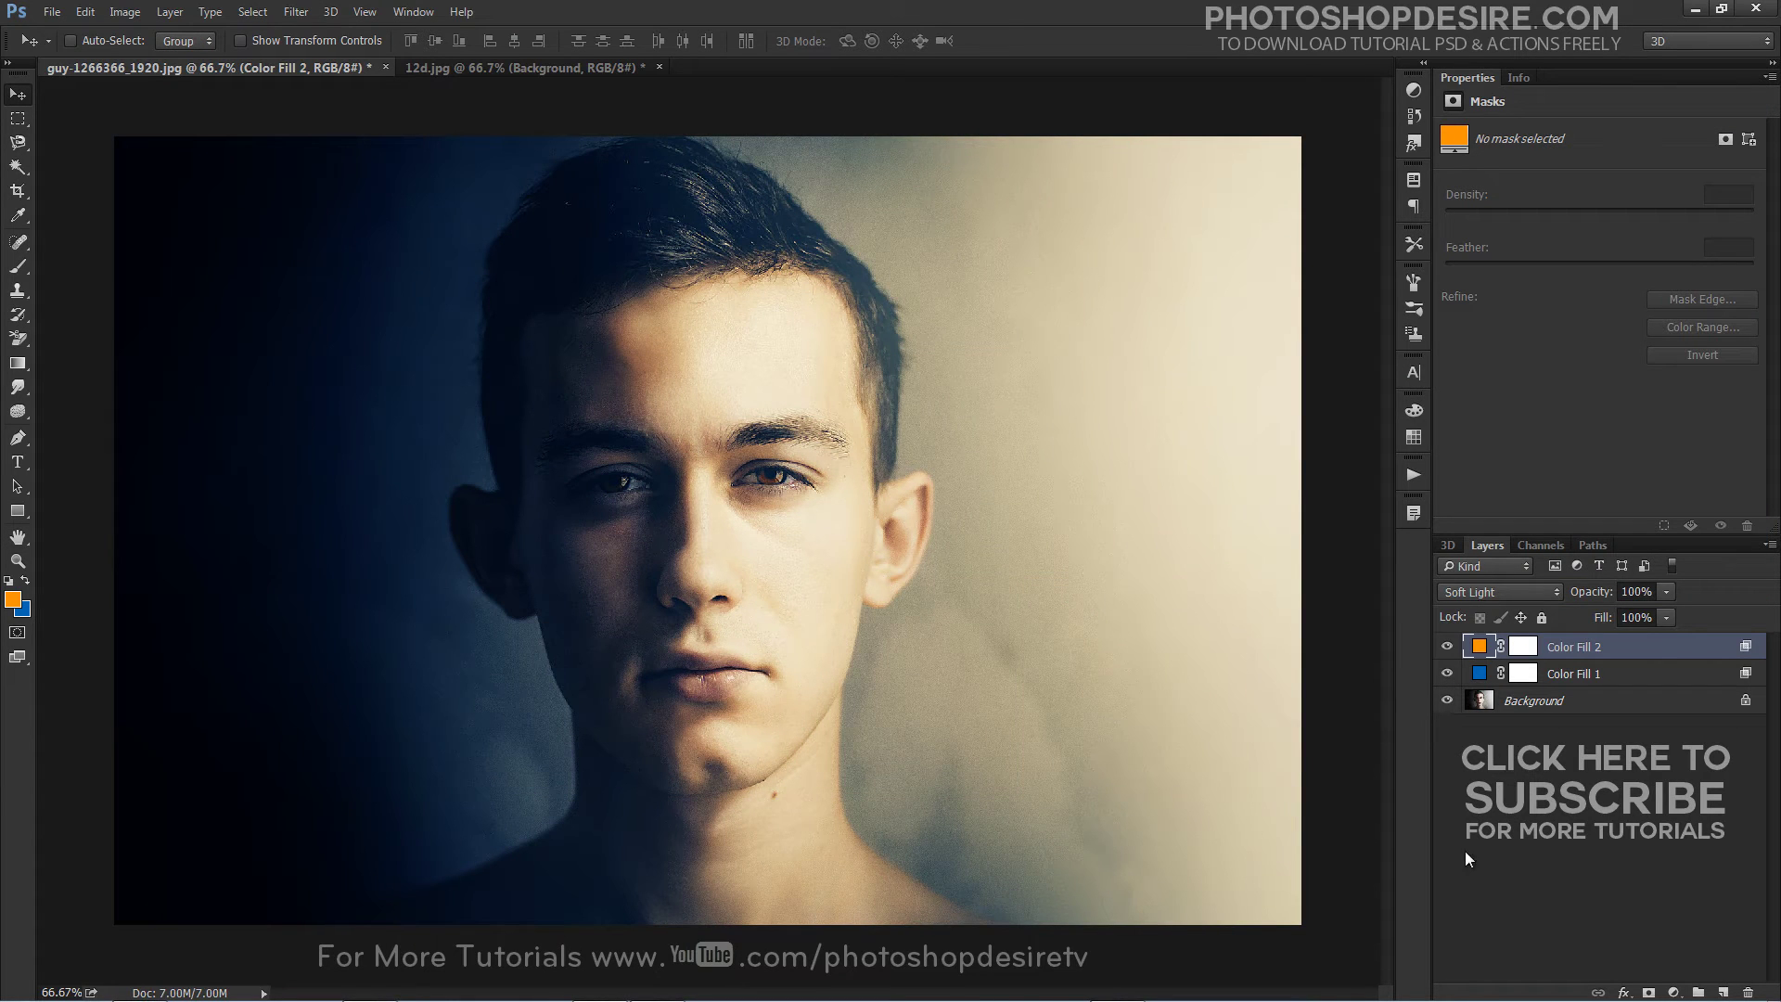
double_click(1574, 648)
text(Highlights)
click(1587, 735)
double_click(1577, 676)
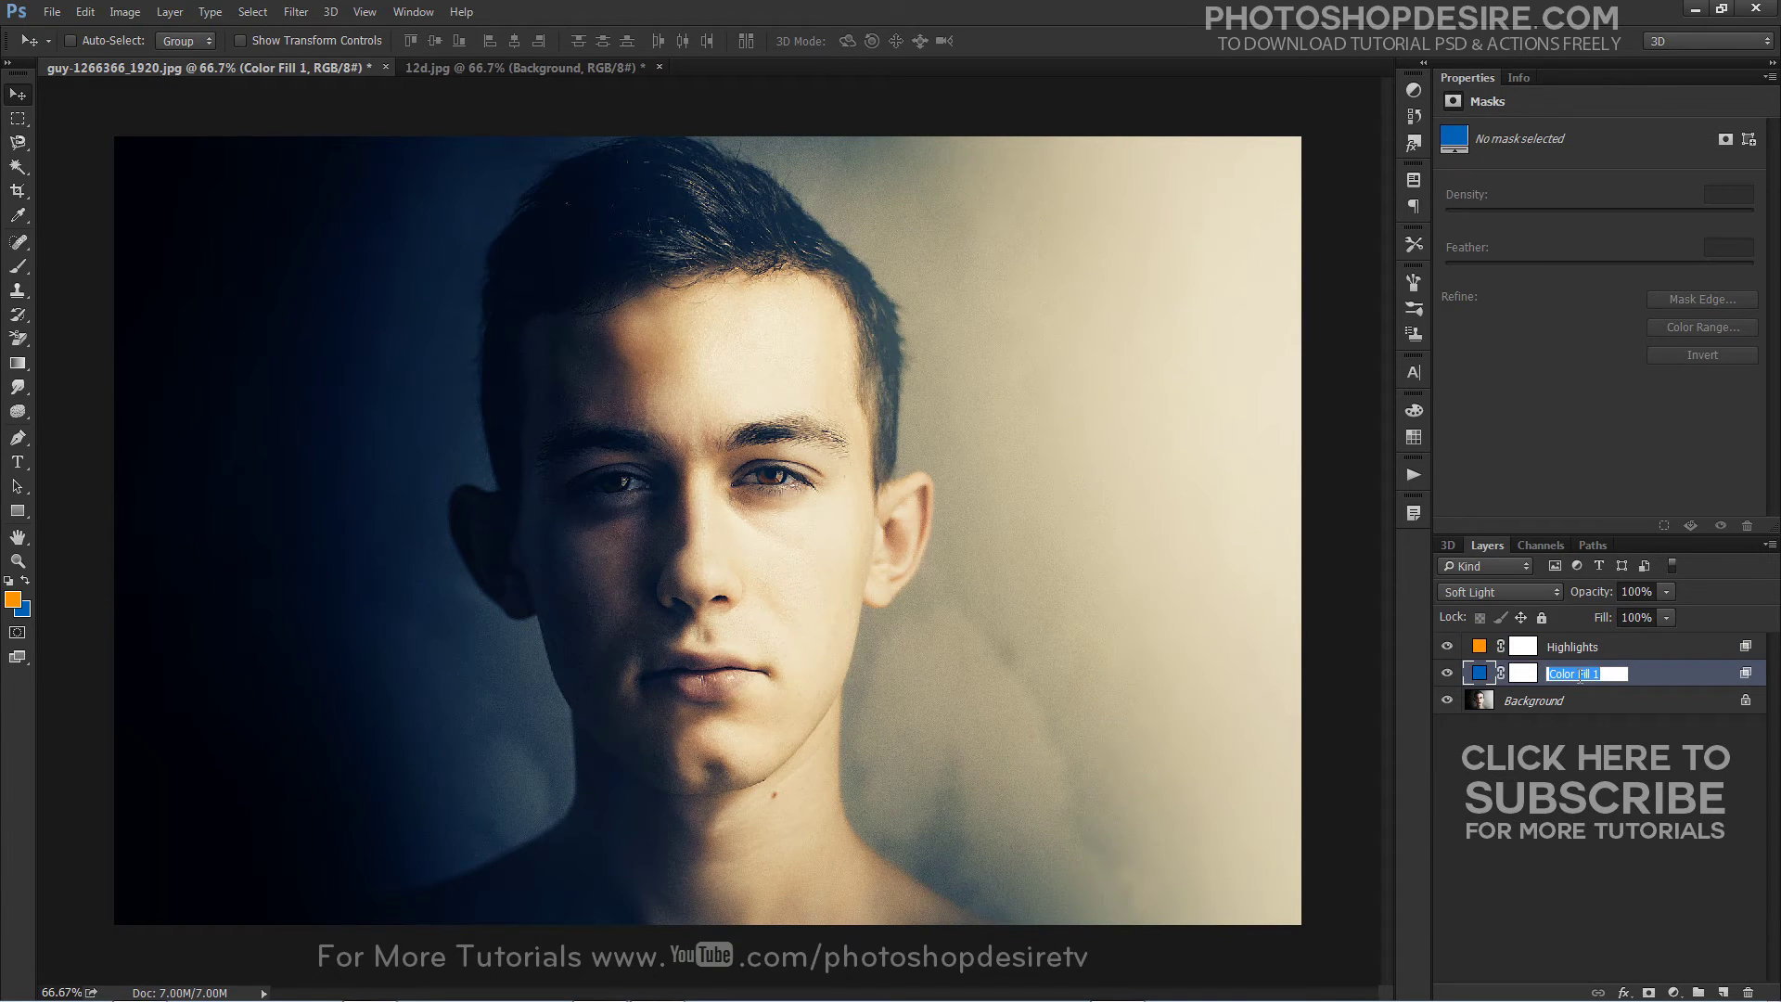
text(Shadows)
click(1592, 717)
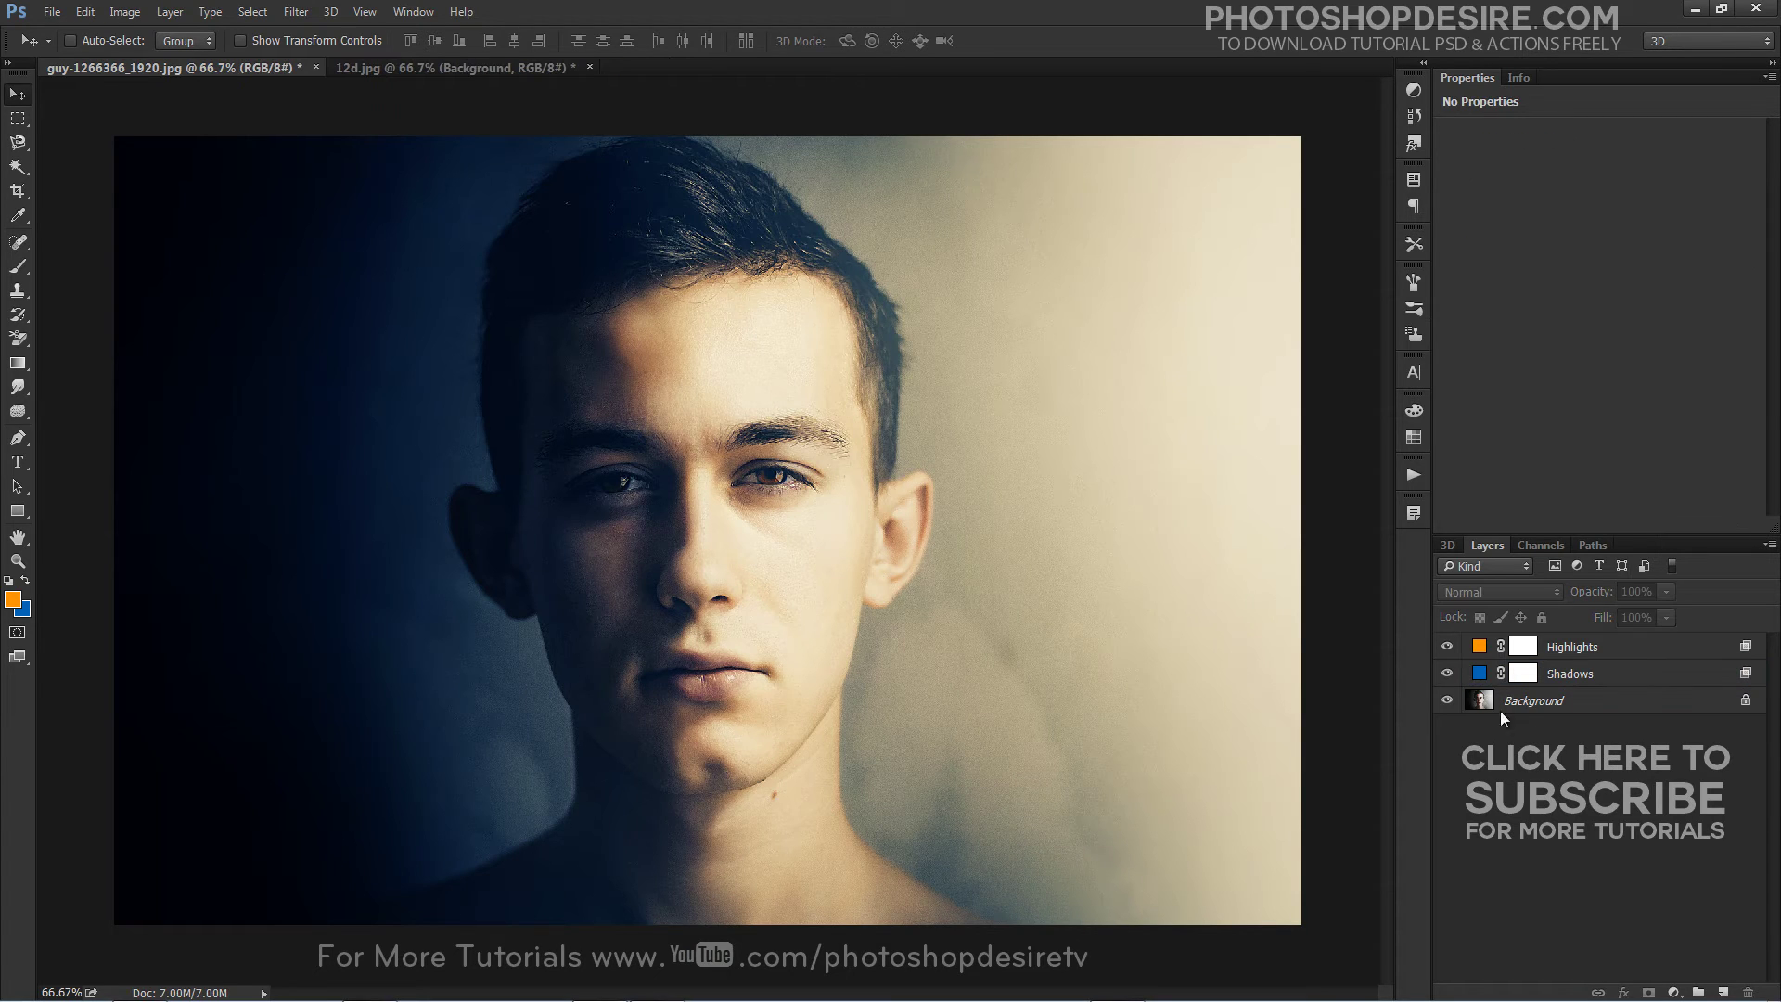
click(1552, 654)
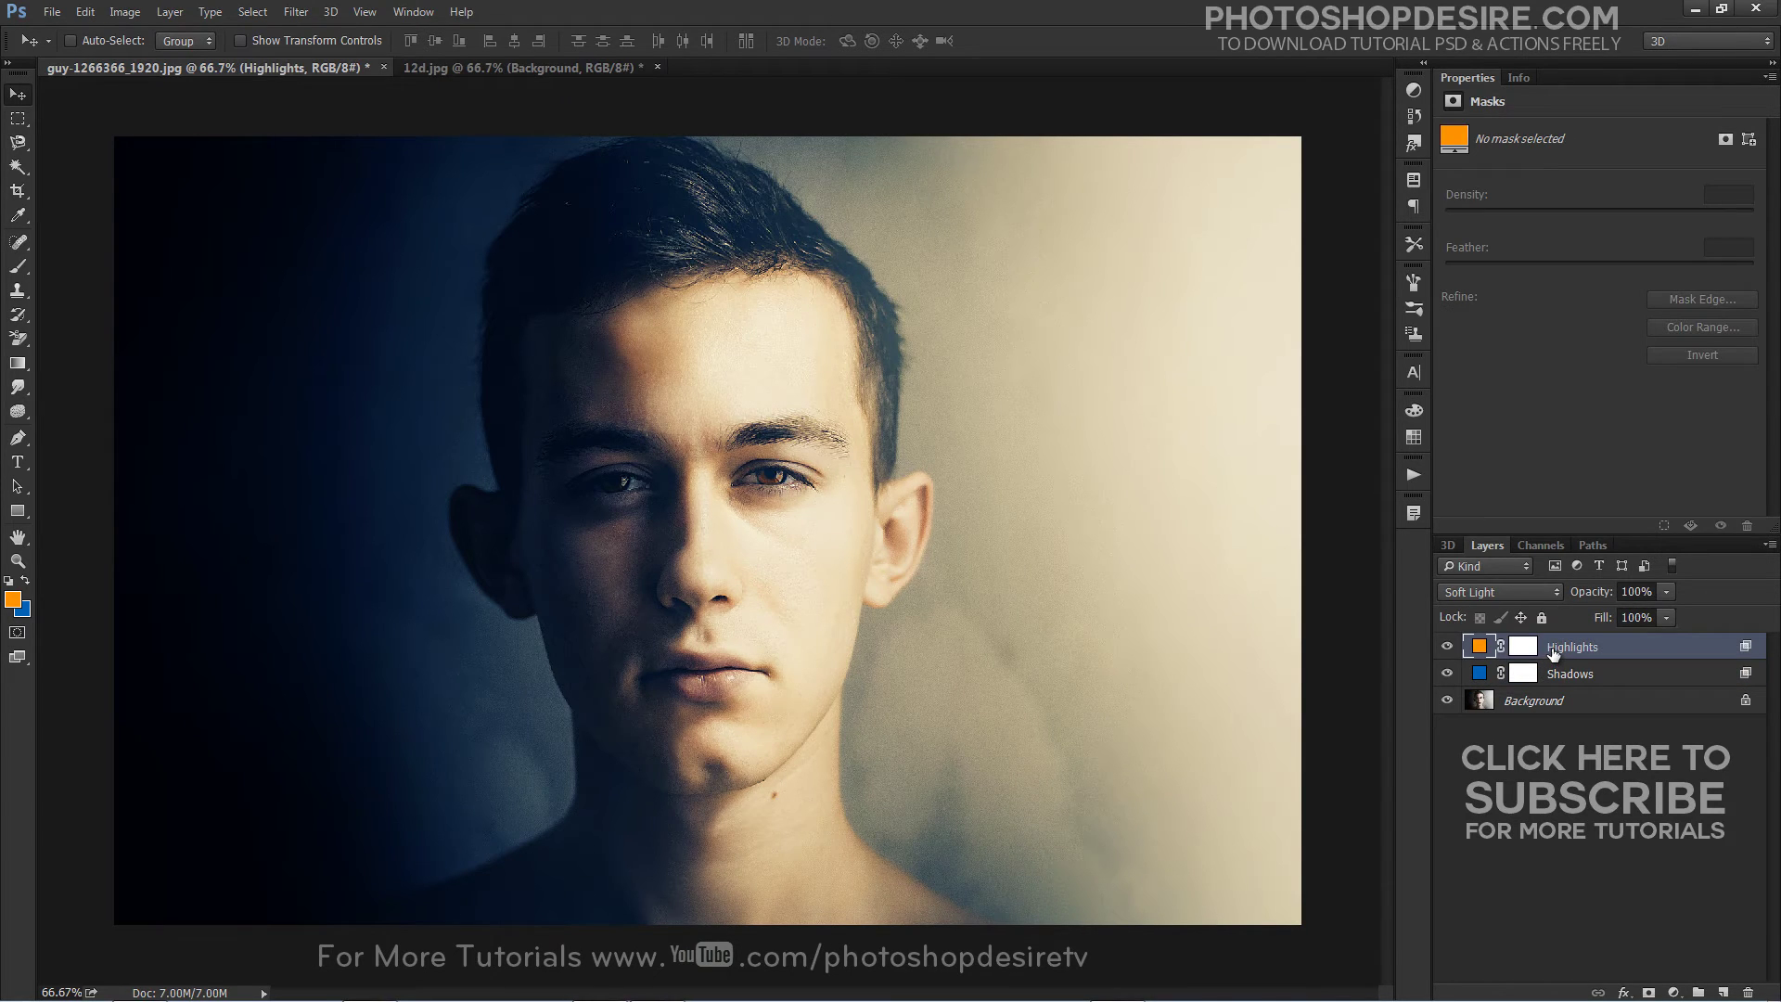
click(1663, 594)
drag(1588, 612, 1622, 611)
click(1554, 763)
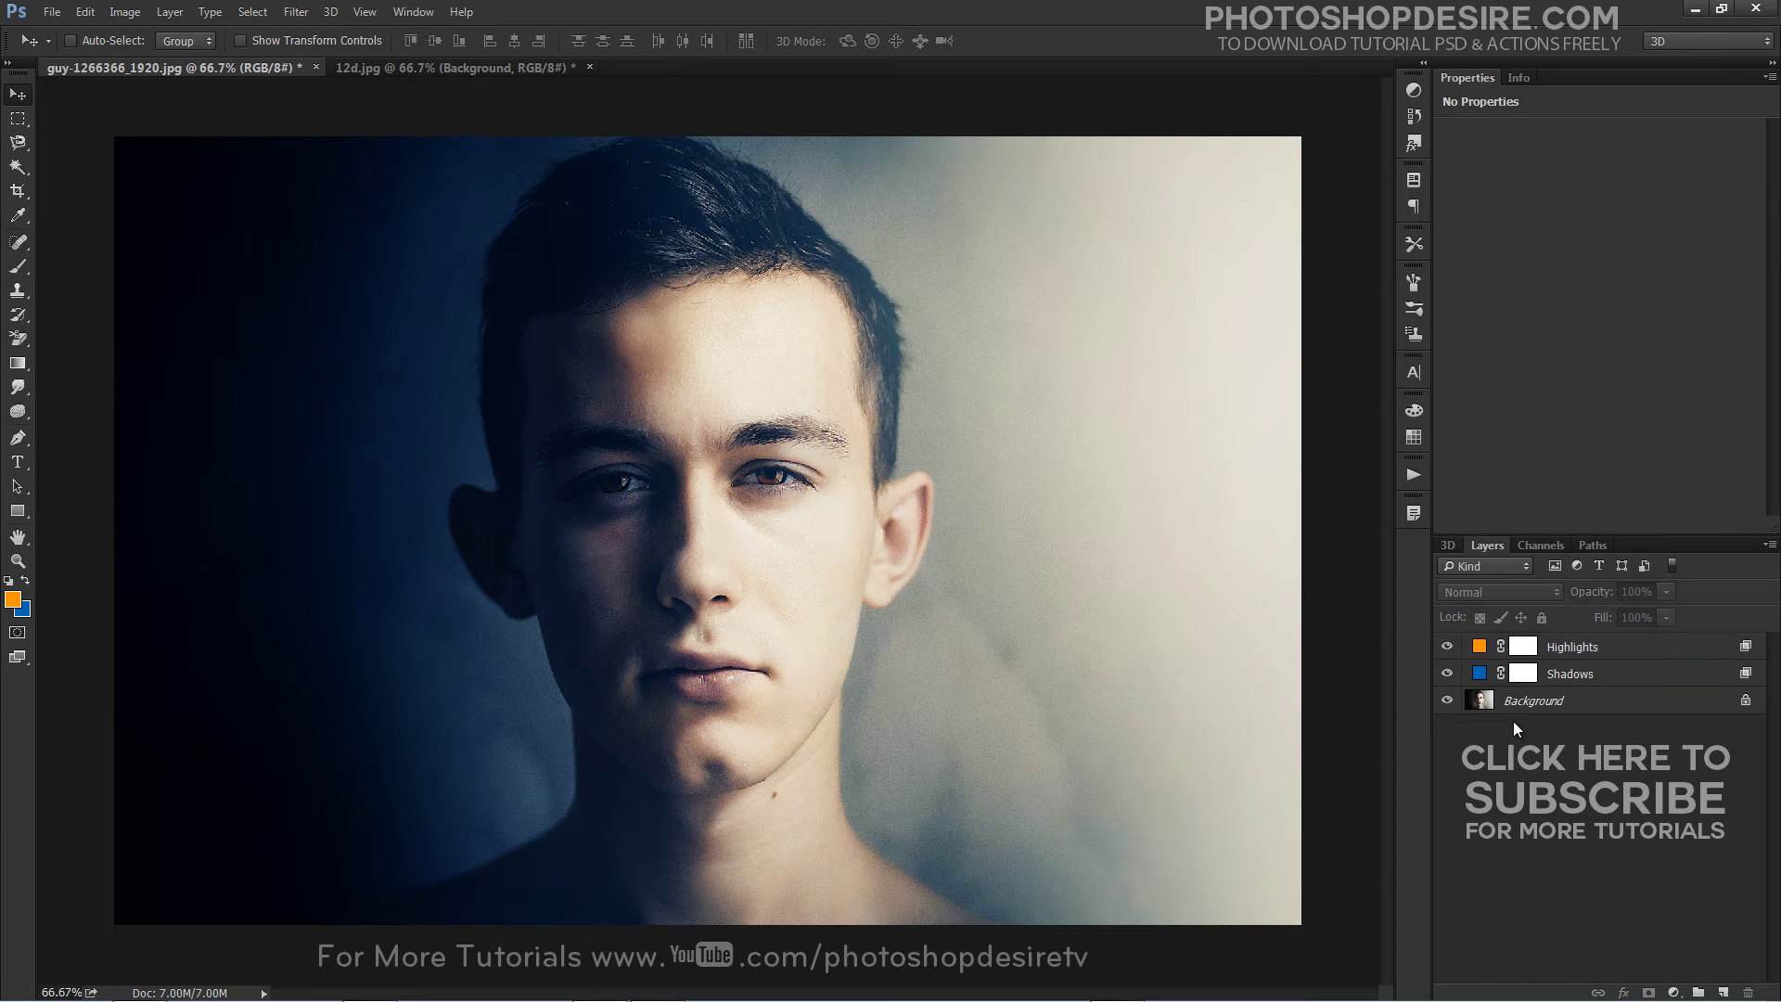
alt+click(1447, 702)
alt+click(1447, 702)
alt+click(1447, 702)
alt+click(1447, 702)
alt+click(1447, 702)
alt+click(1447, 702)
alt+click(1447, 702)
alt+click(1447, 702)
click(1570, 674)
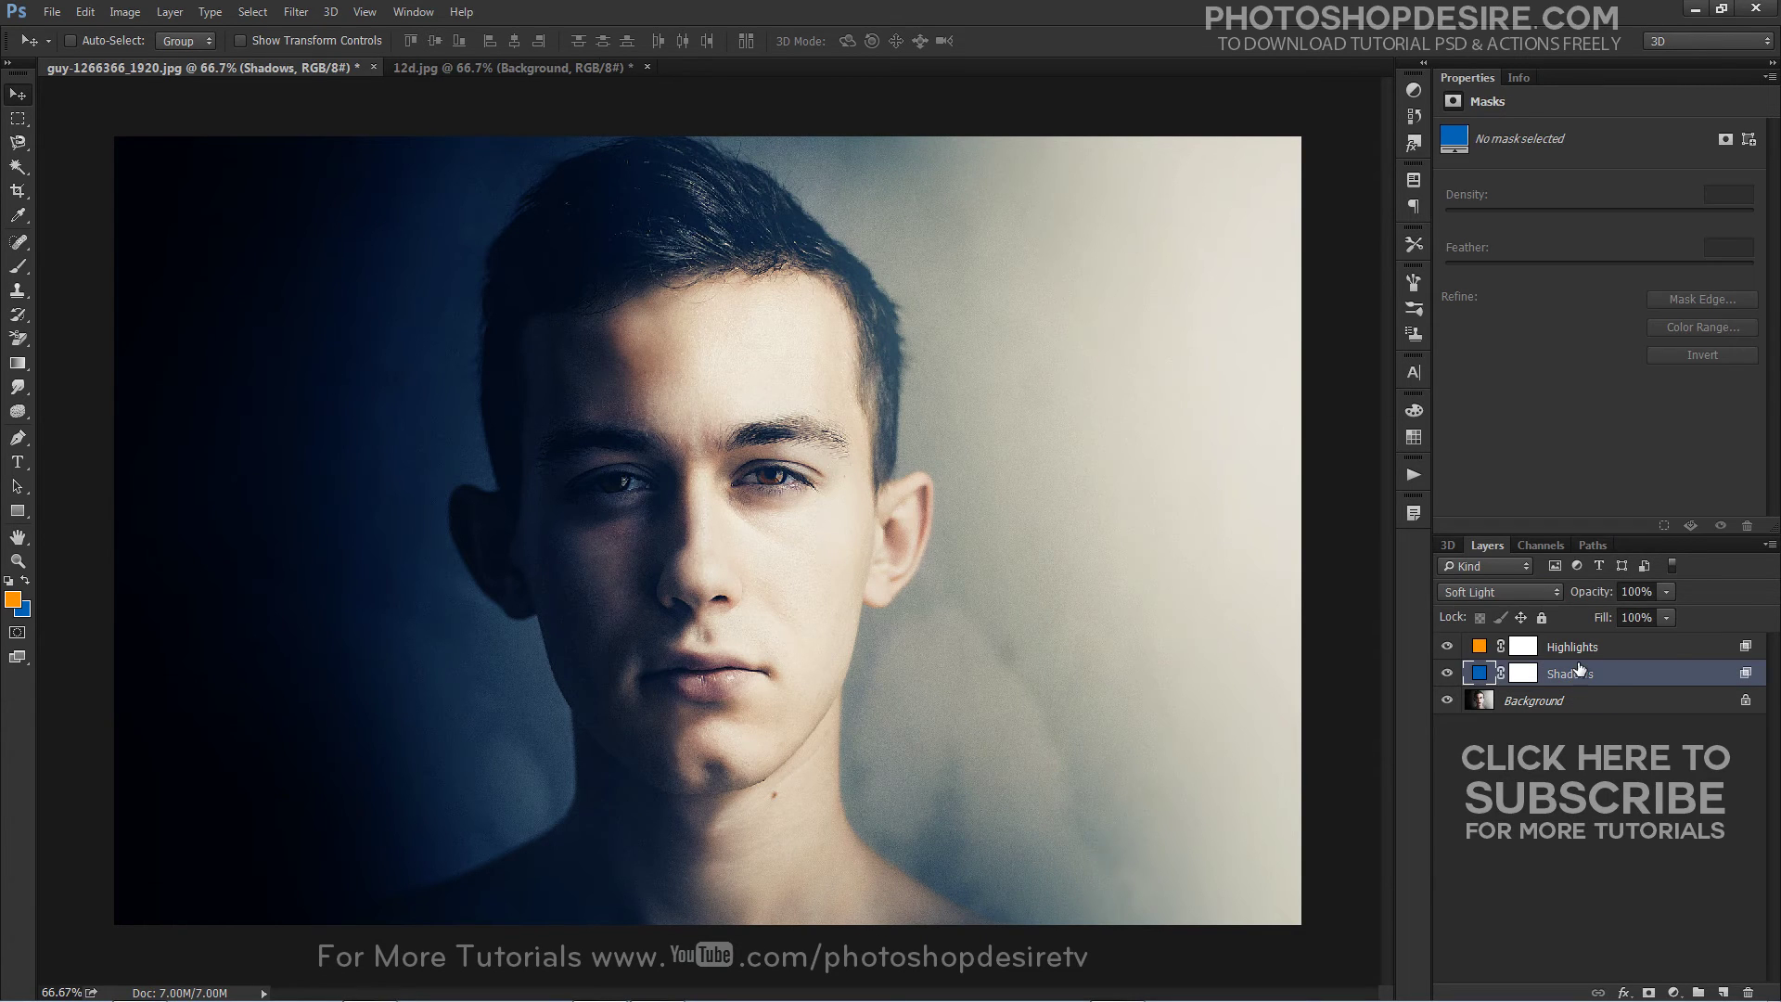
Group the Highlights and Shadows fill layers into Group 1
shift+click(1577, 648)
right_click(1598, 679)
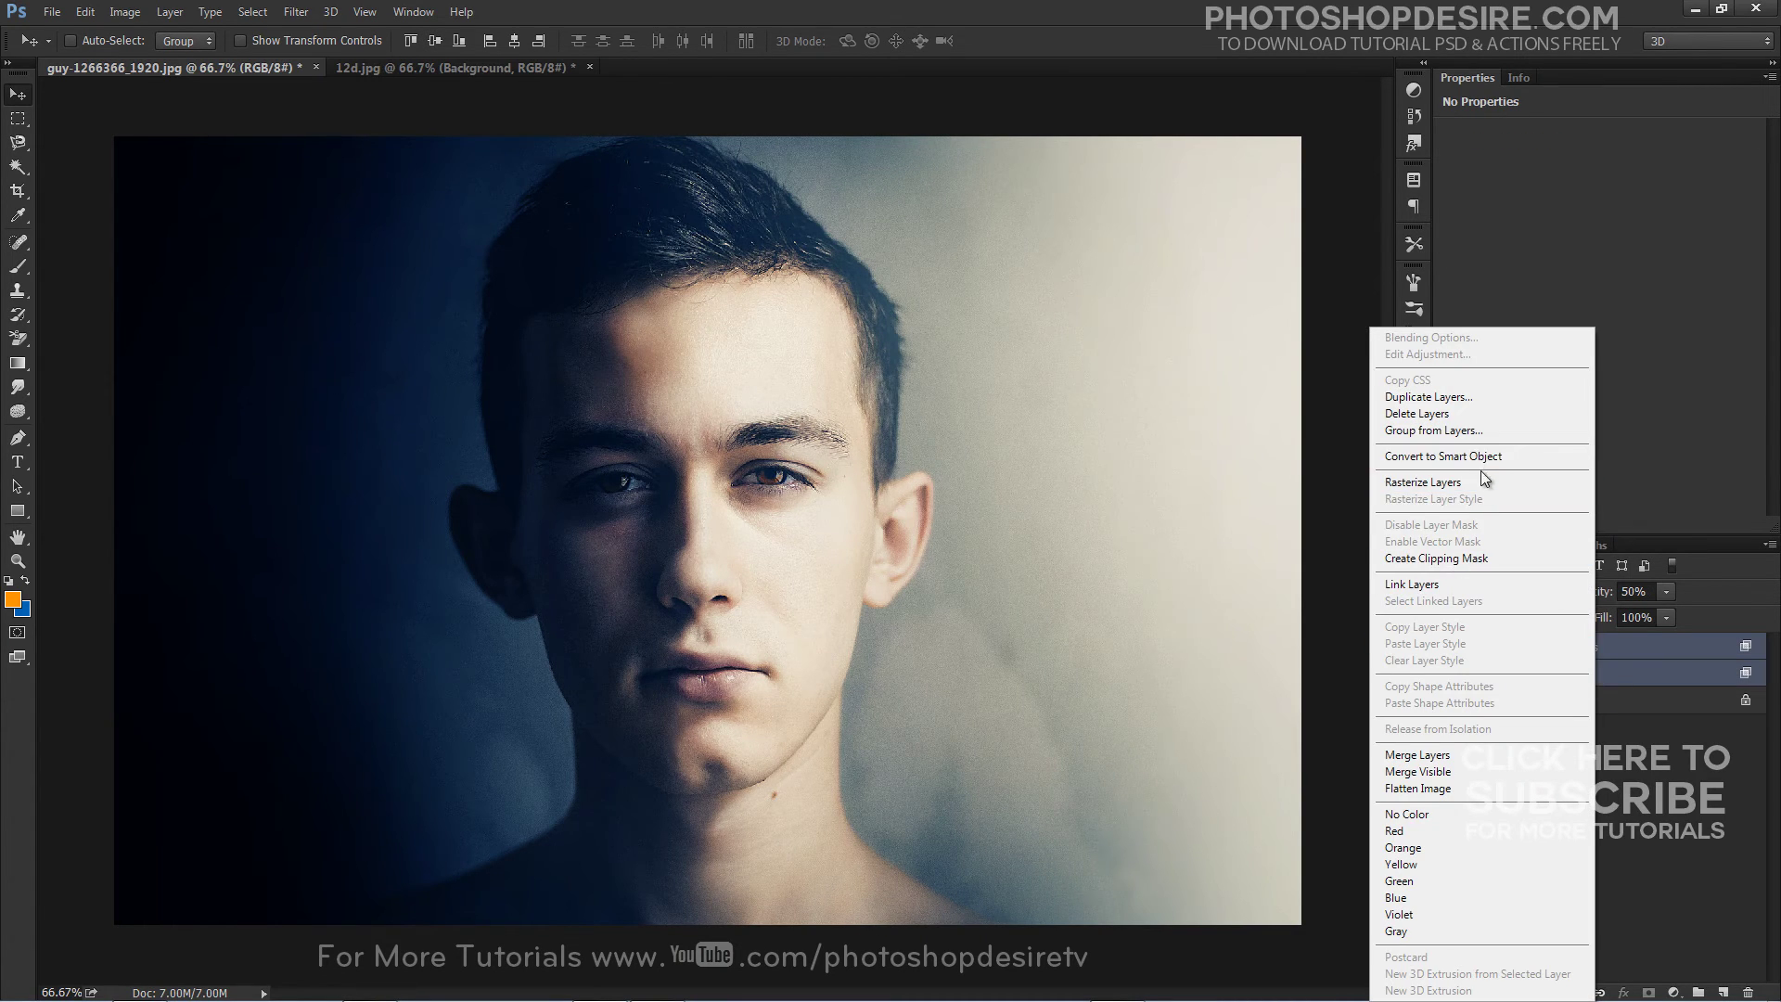
click(1440, 429)
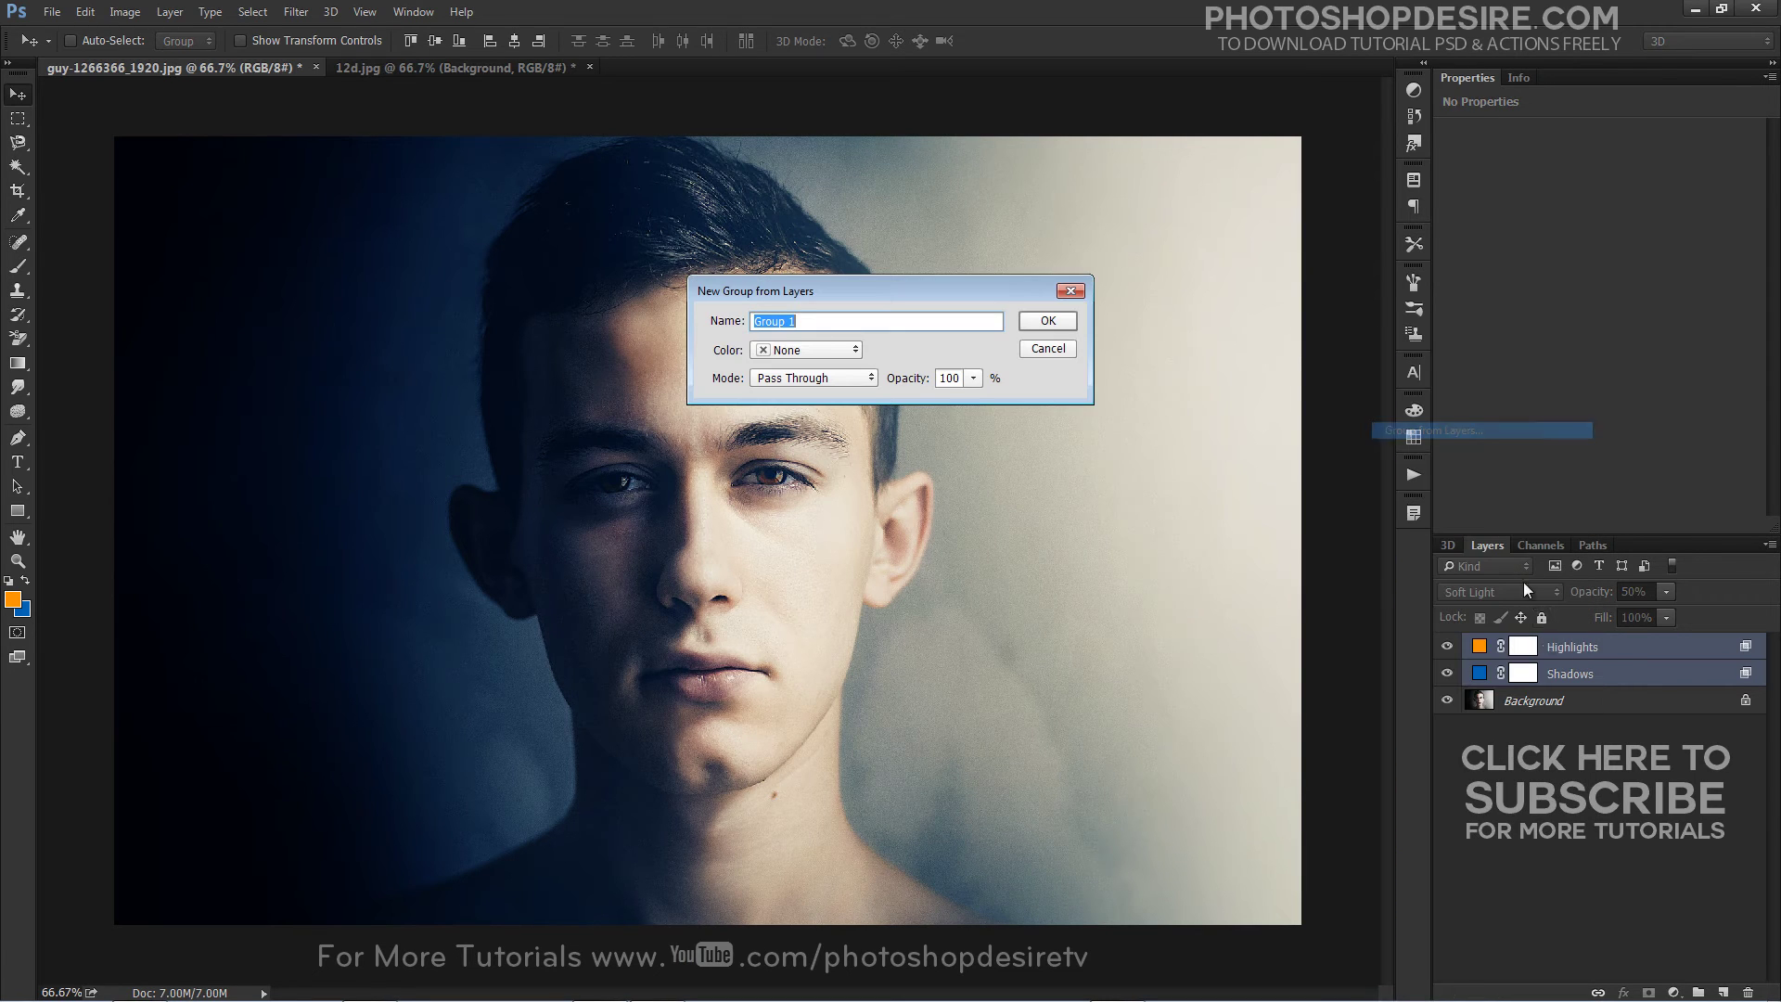
click(1061, 326)
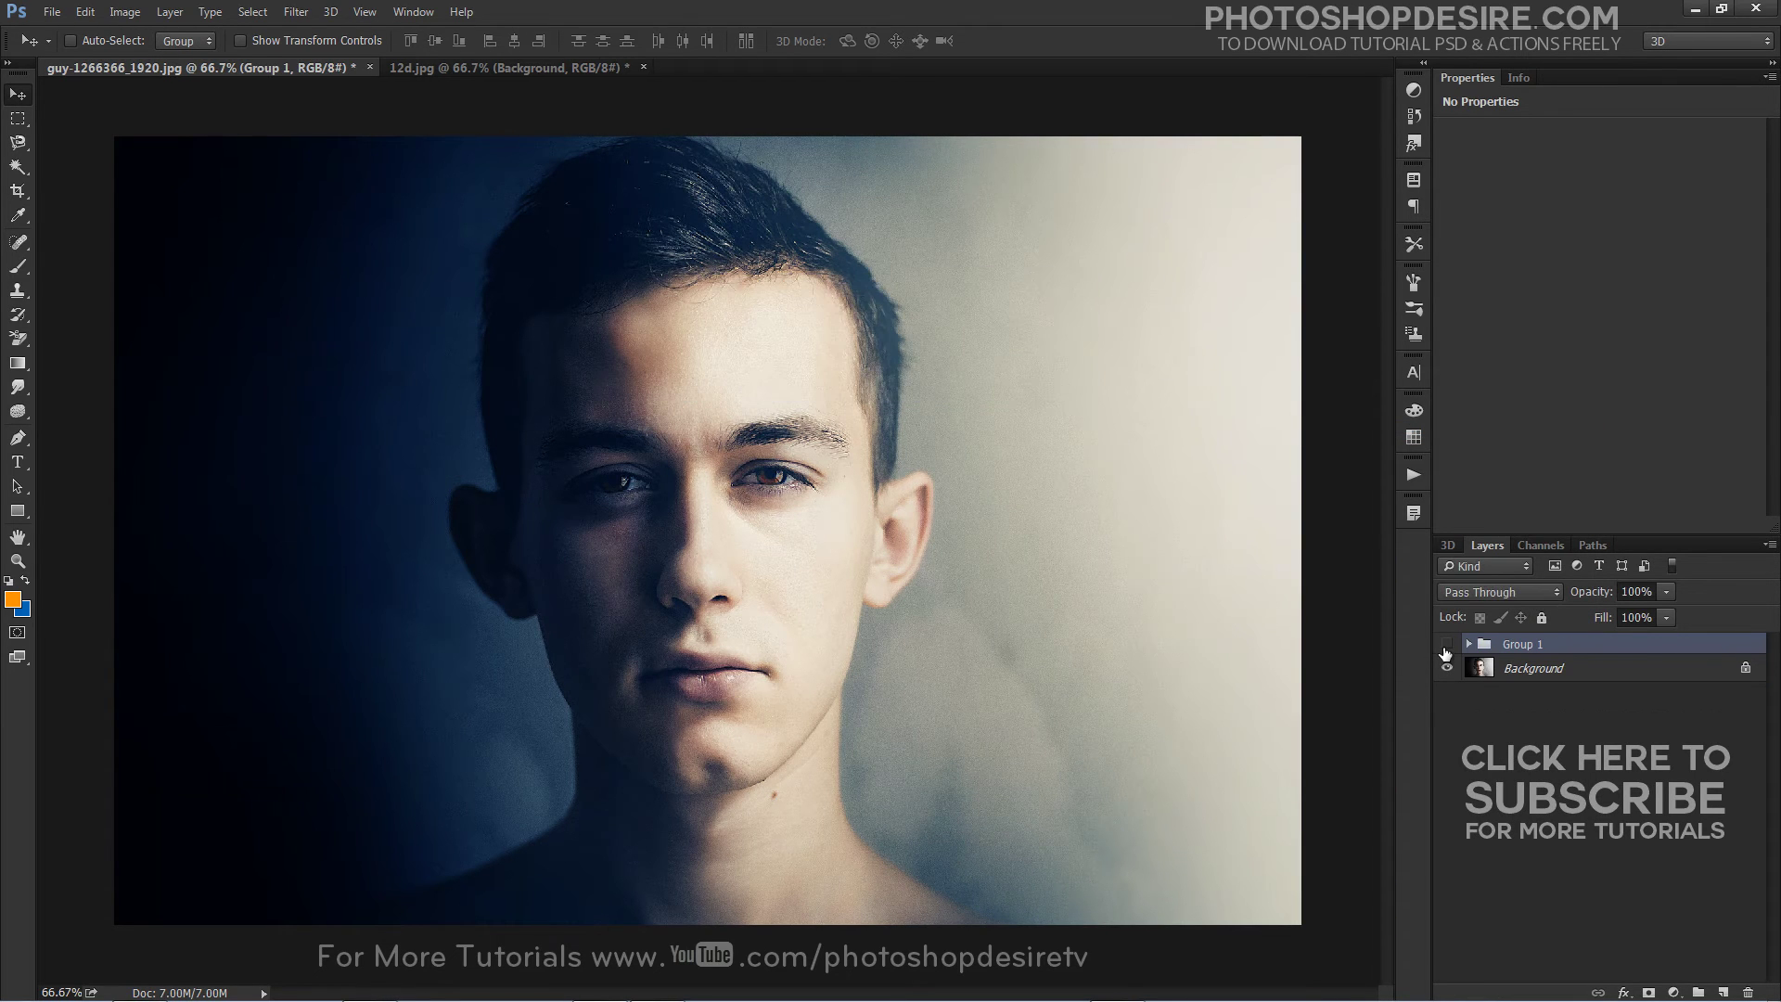
Duplicate Group 1 as a visible, expanded Group 1 copy, keeping the original hidden
click(1446, 645)
click(1447, 644)
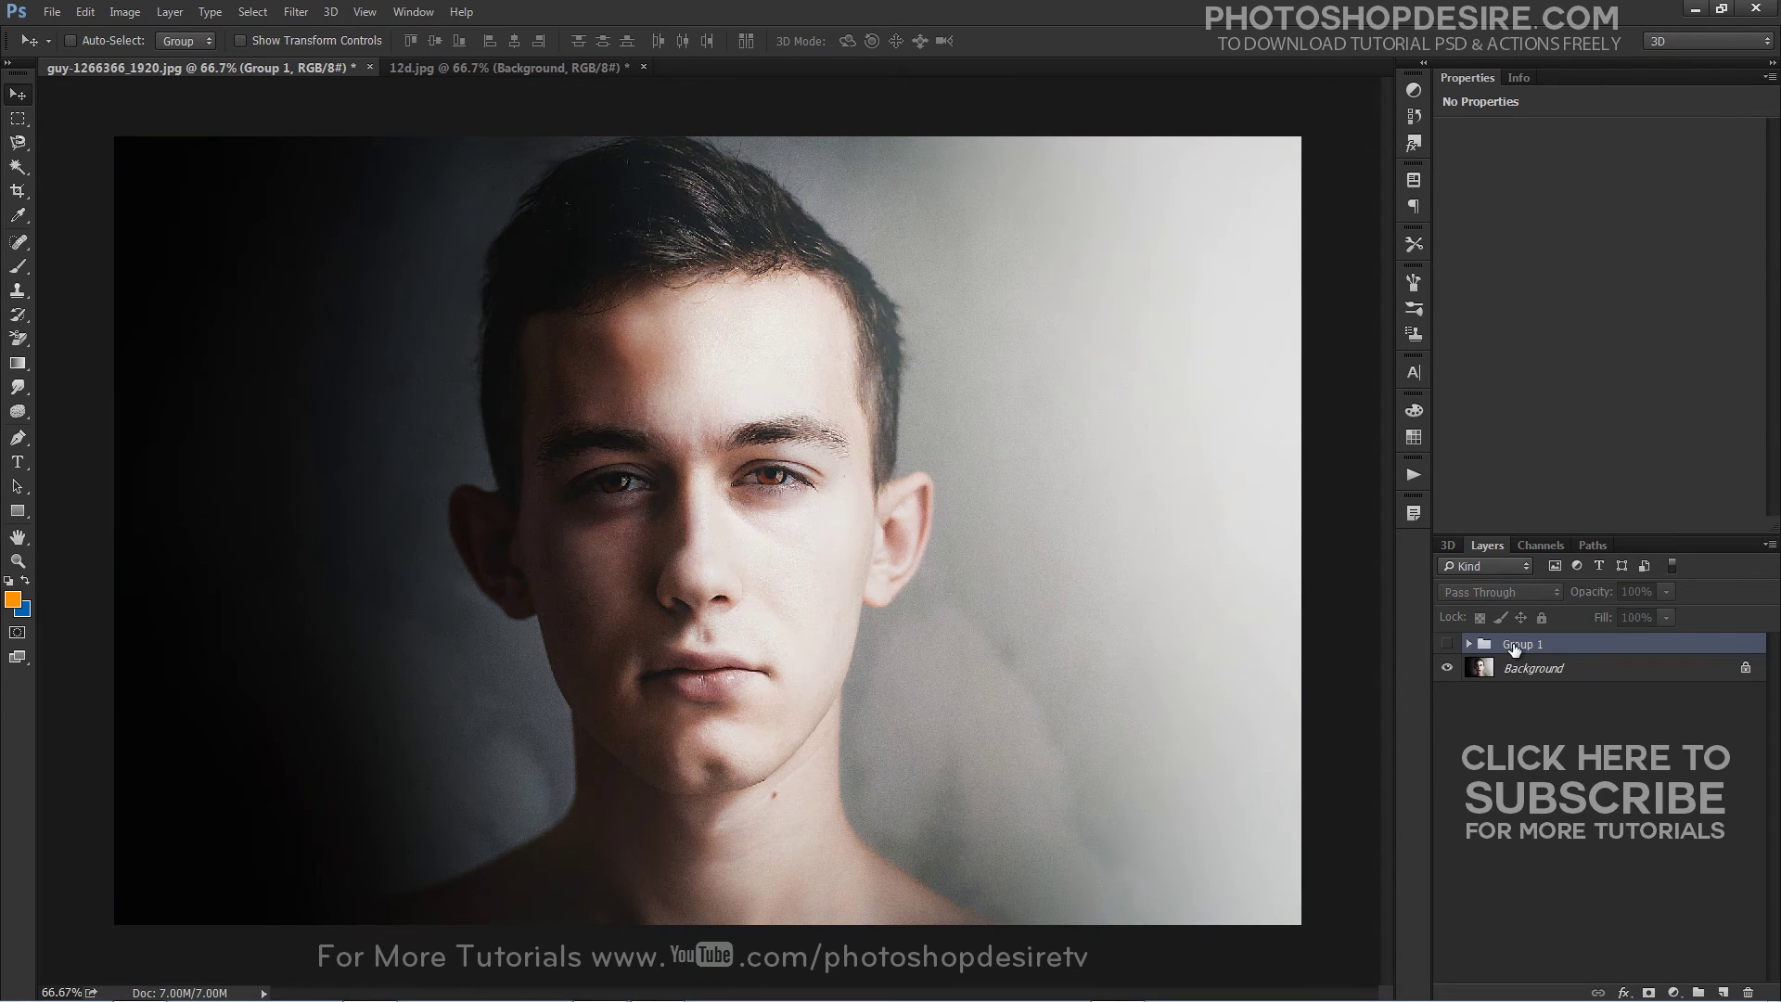
right_click(1514, 644)
click(1572, 233)
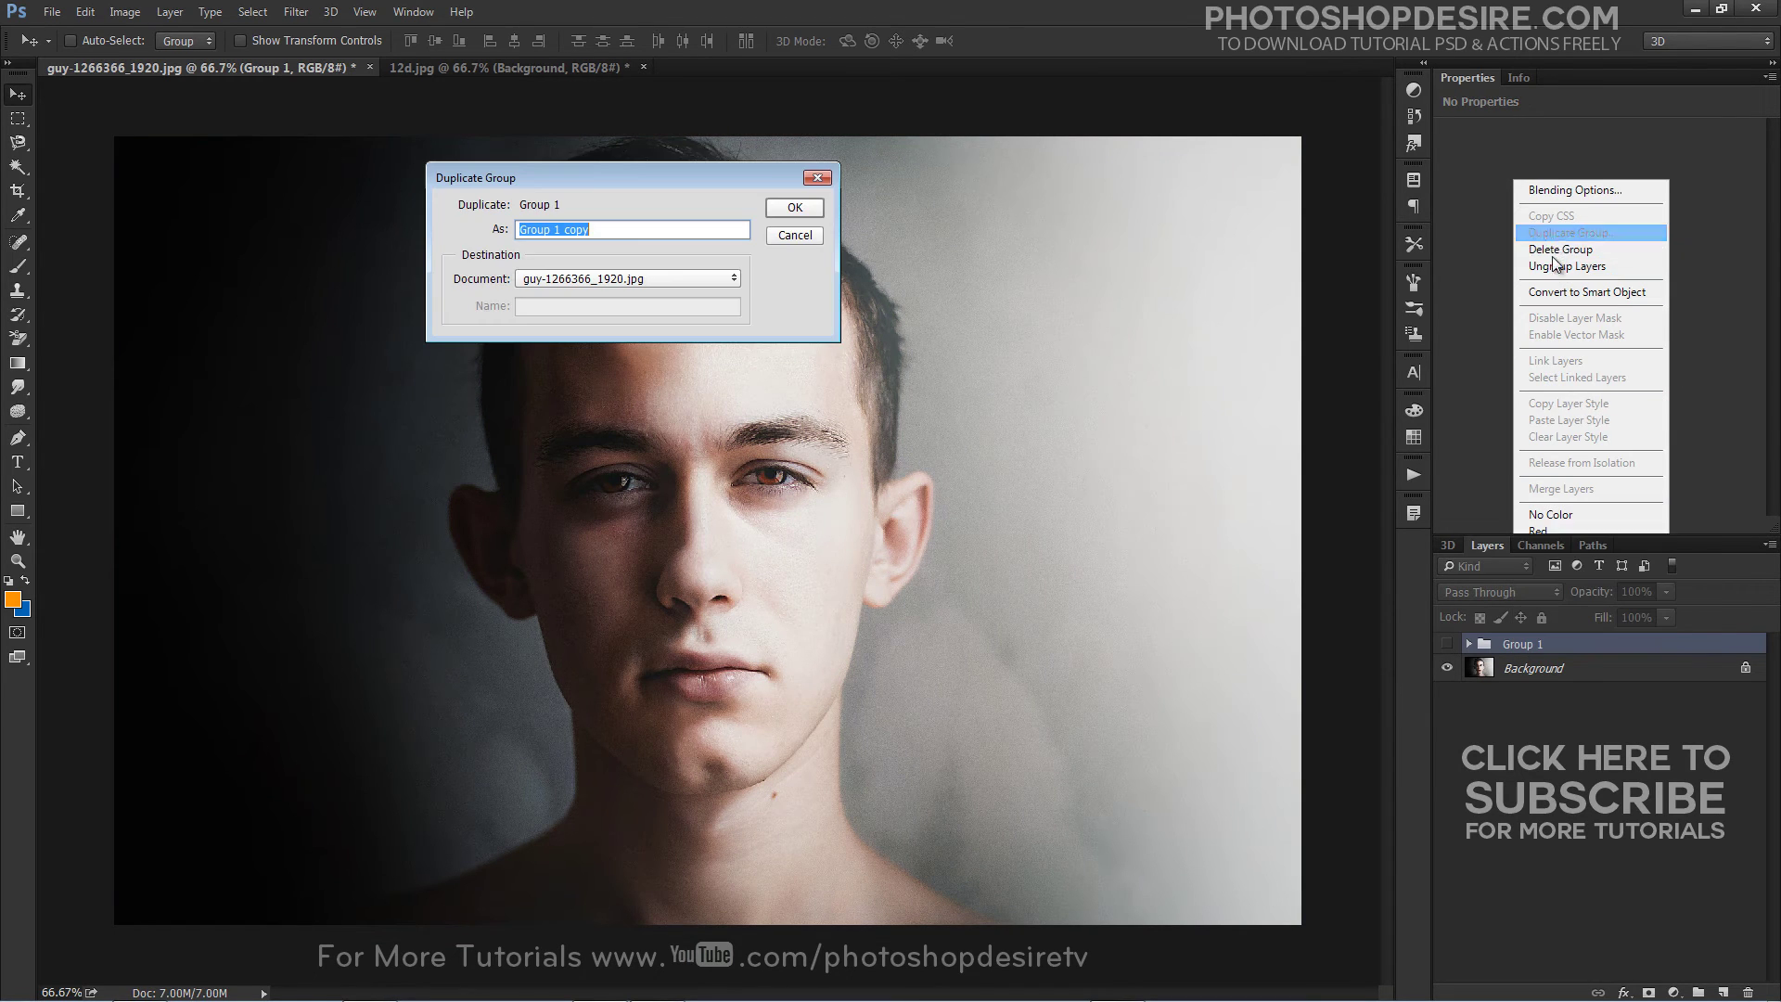
click(795, 207)
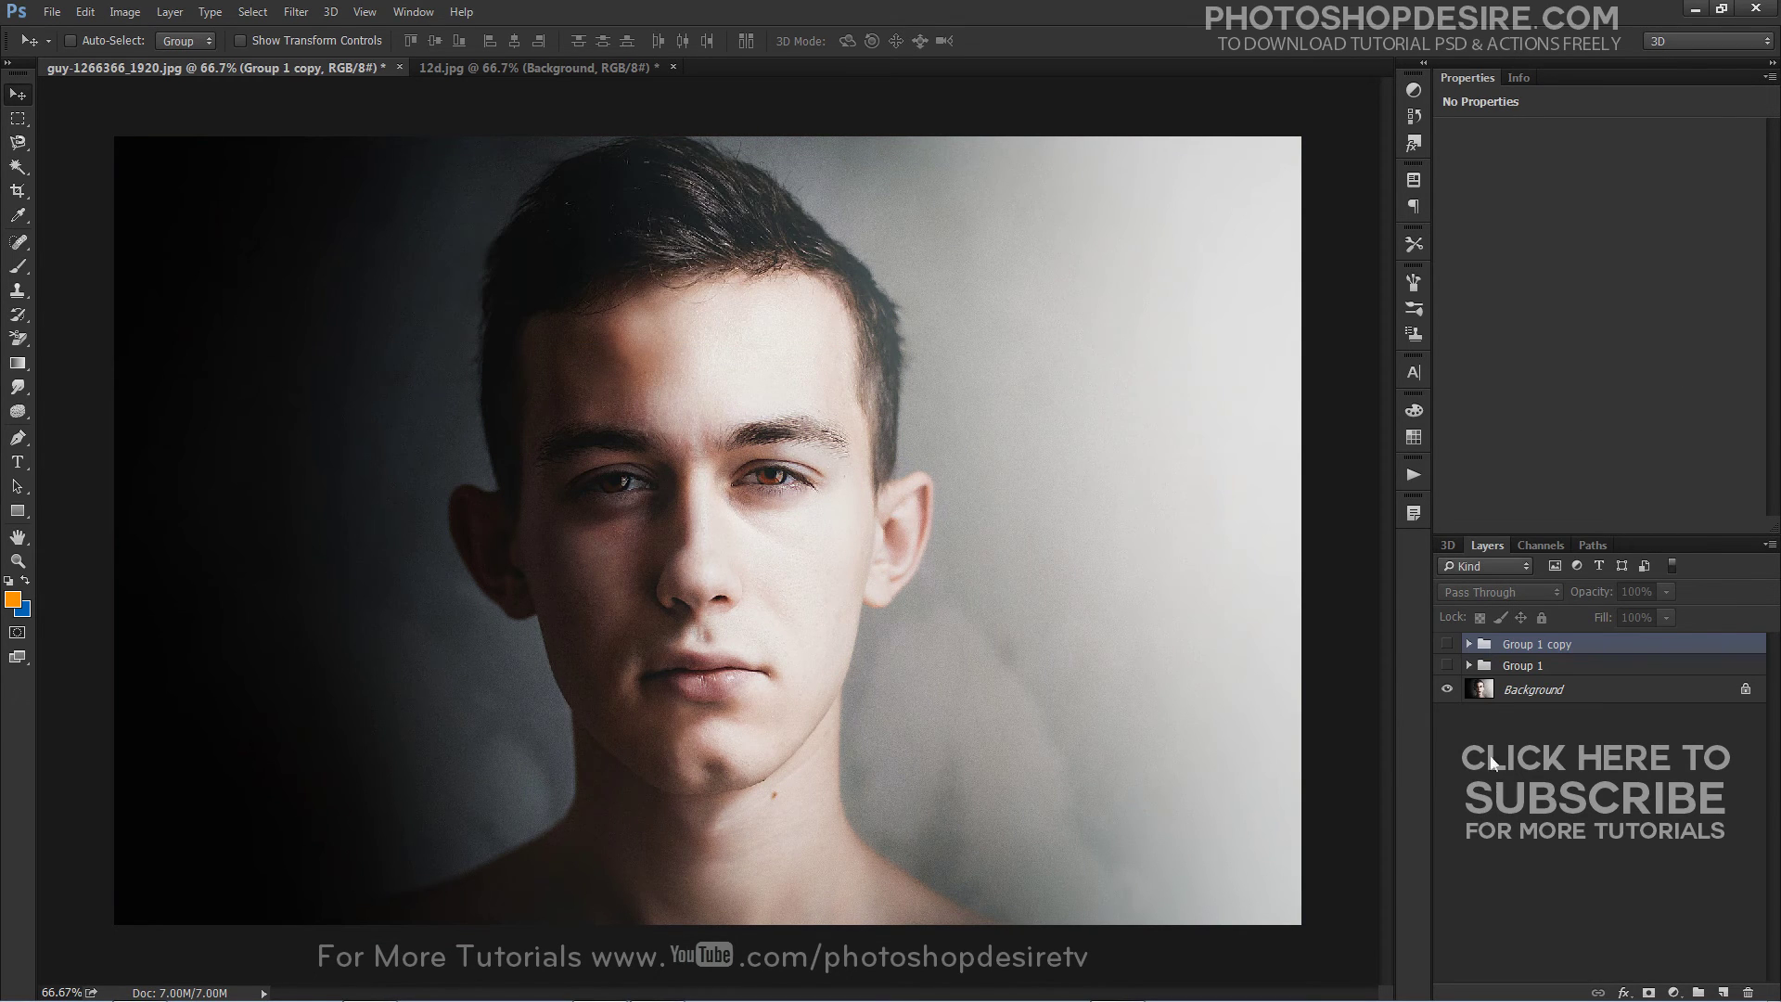
click(1448, 645)
click(1470, 645)
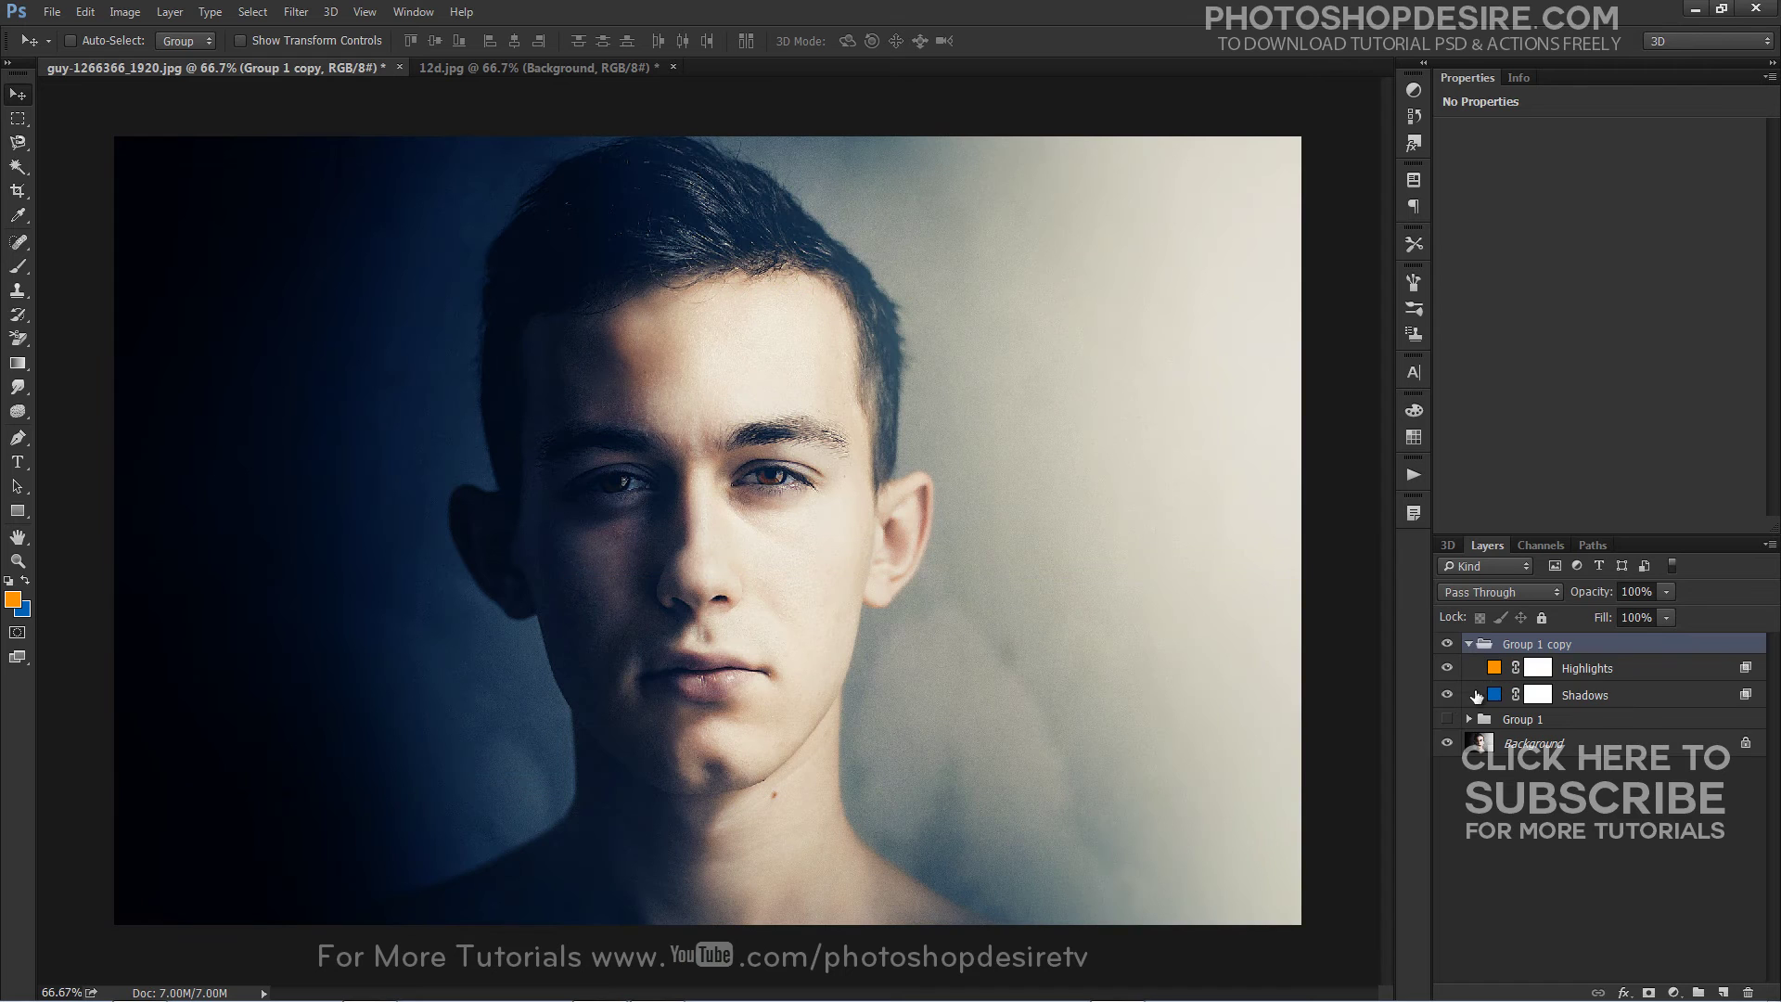
On 12d.jpg, sample yellow from the wheel and swap it into the background
click(536, 69)
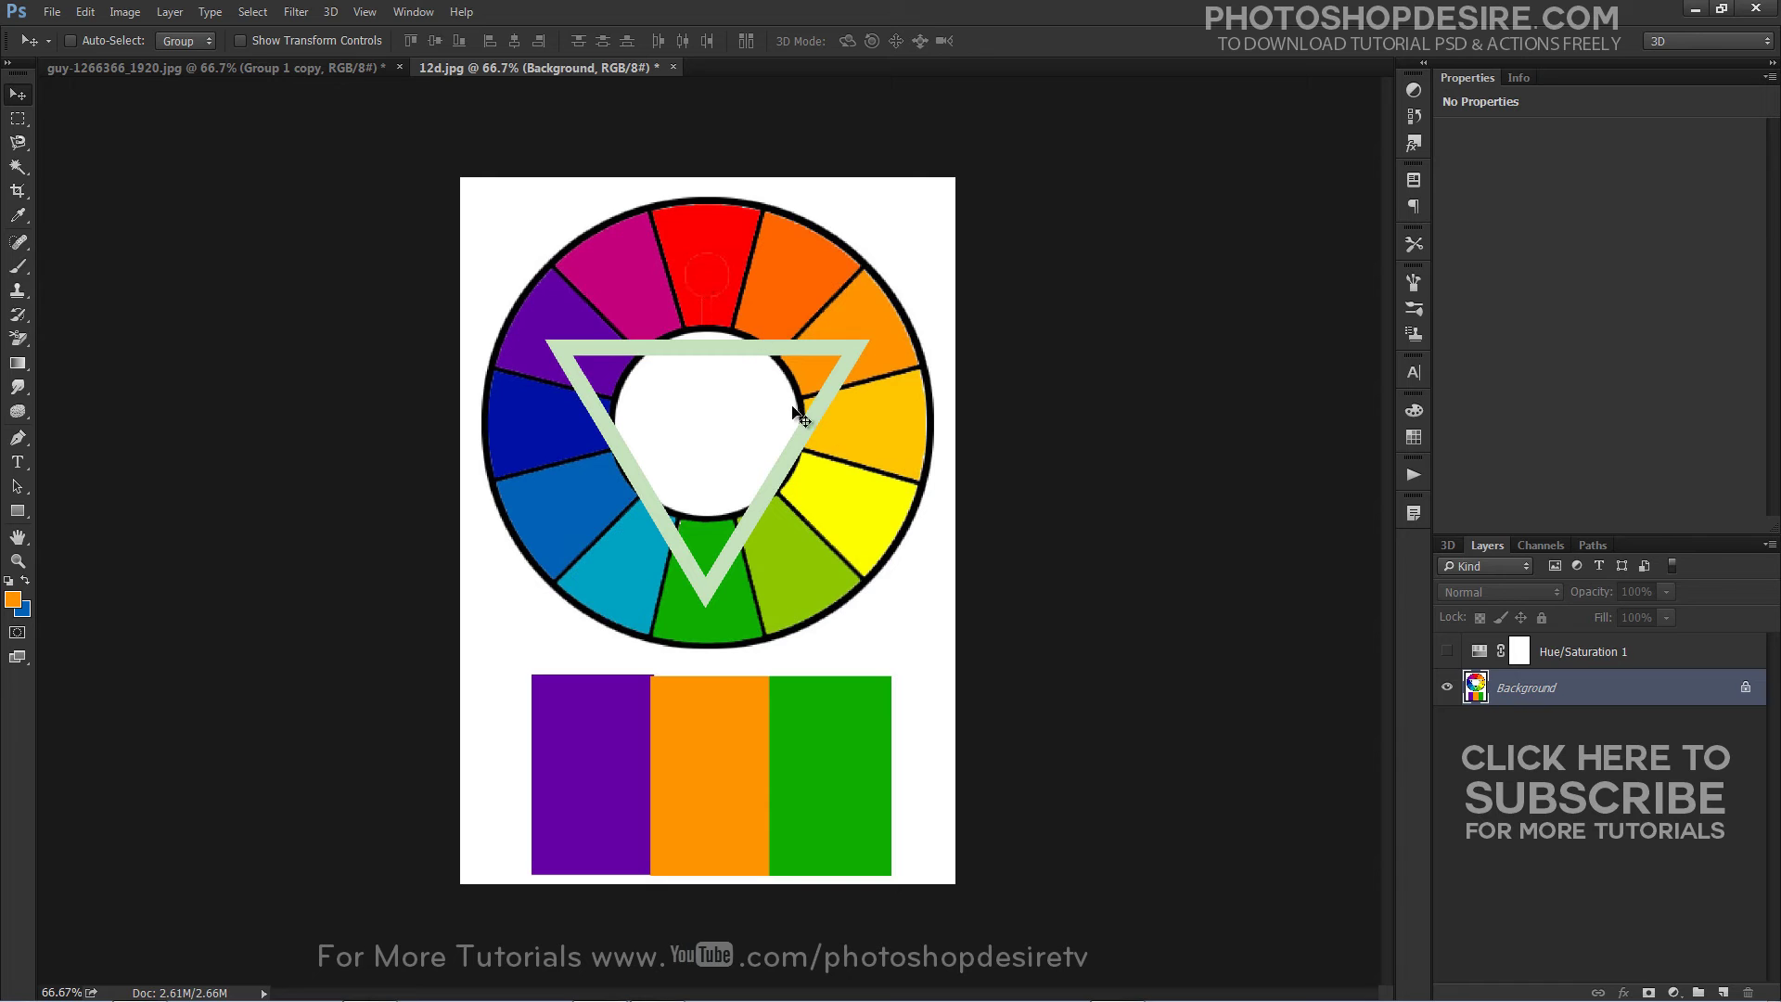
click(20, 603)
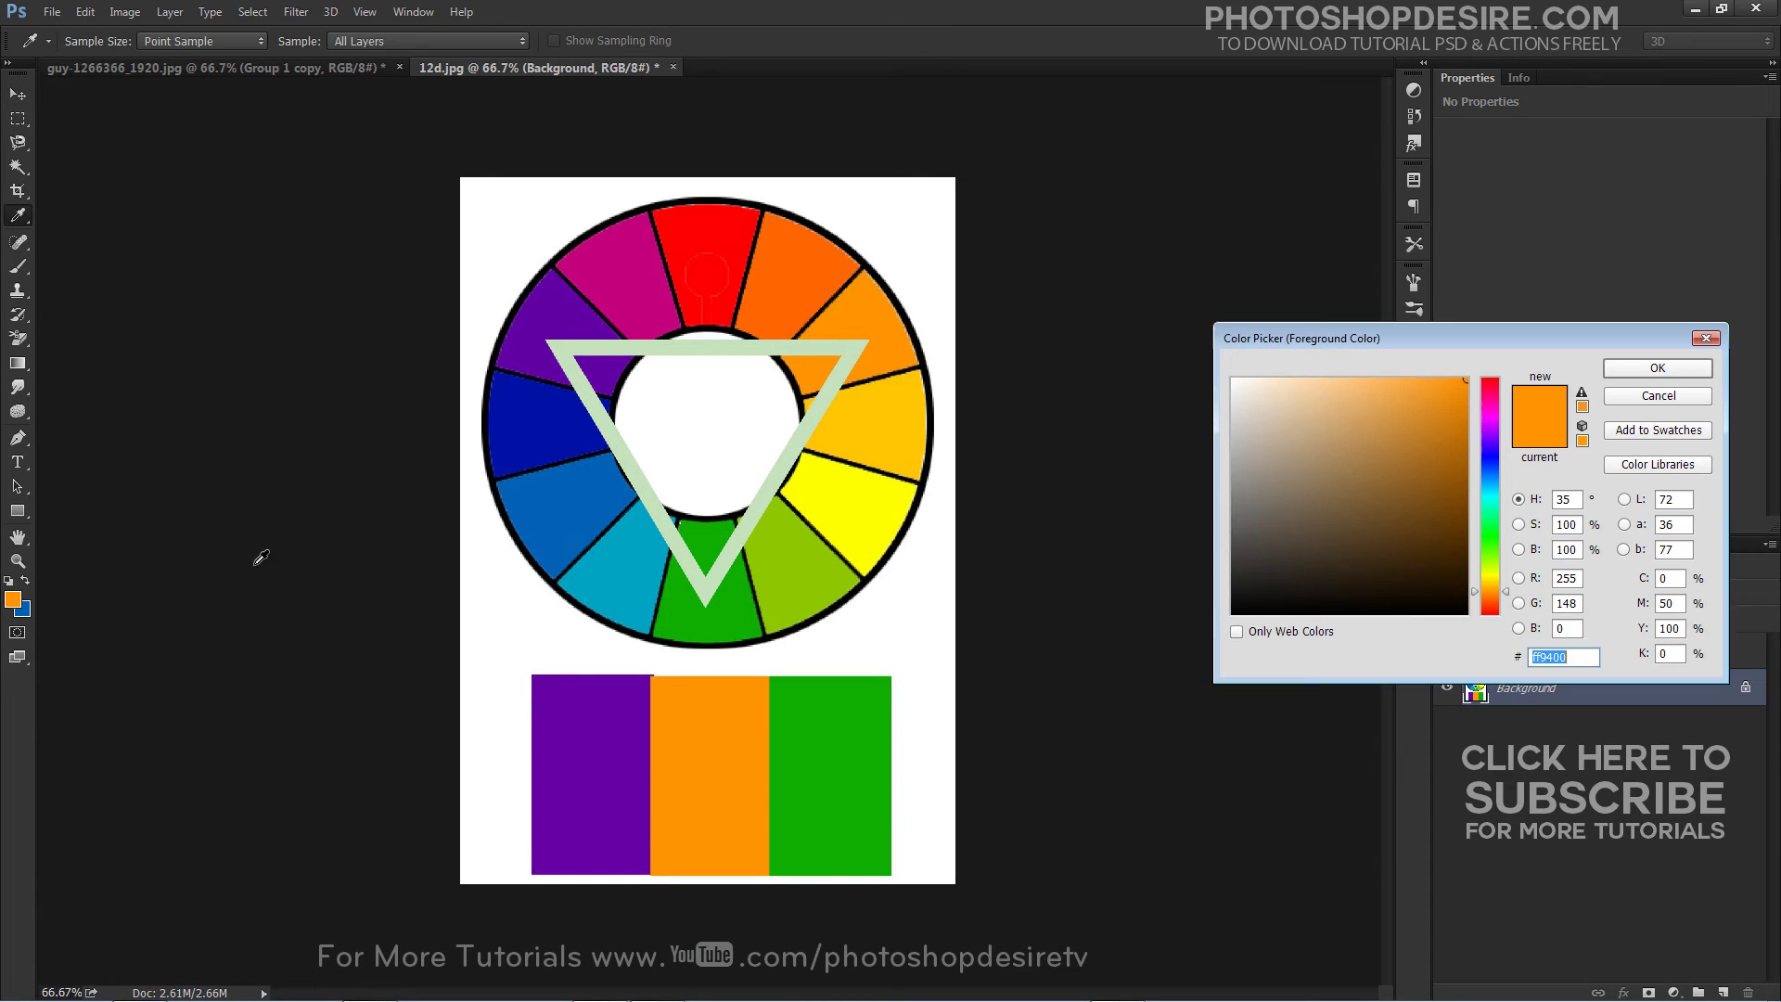
click(895, 498)
click(1625, 367)
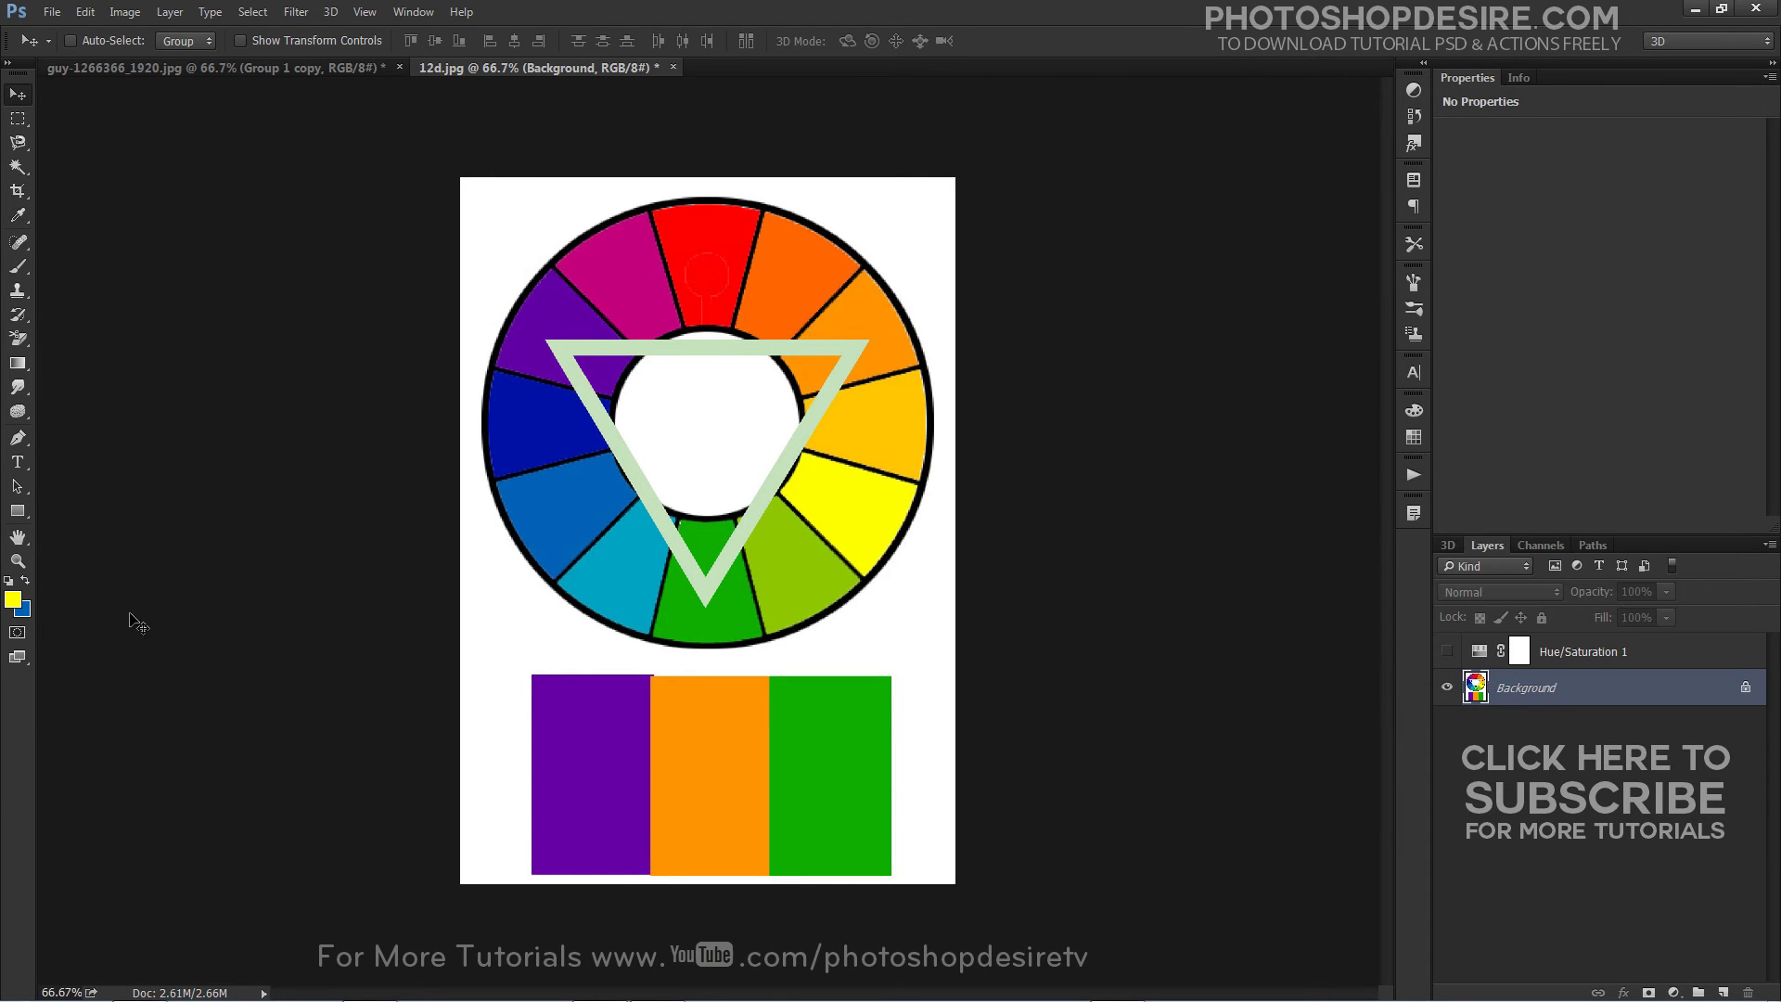
click(25, 584)
Sample purple 6200a5 as the foreground colour and return to the portrait
click(14, 604)
click(551, 329)
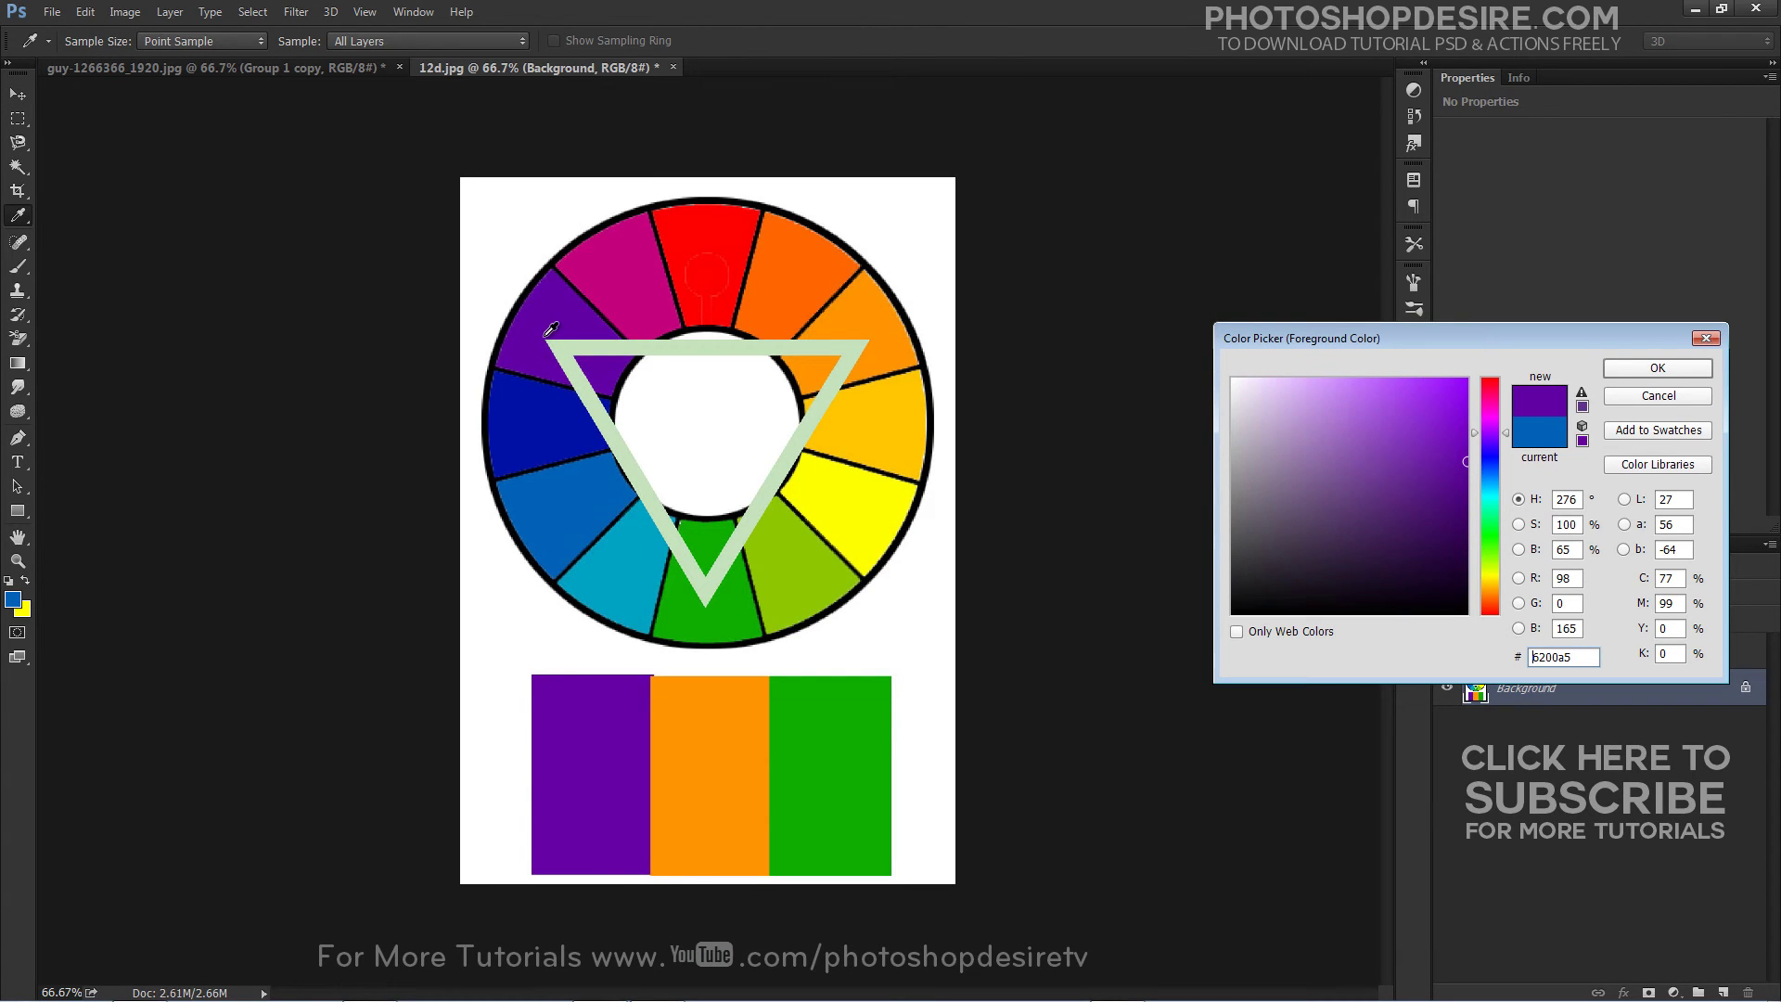
click(1633, 368)
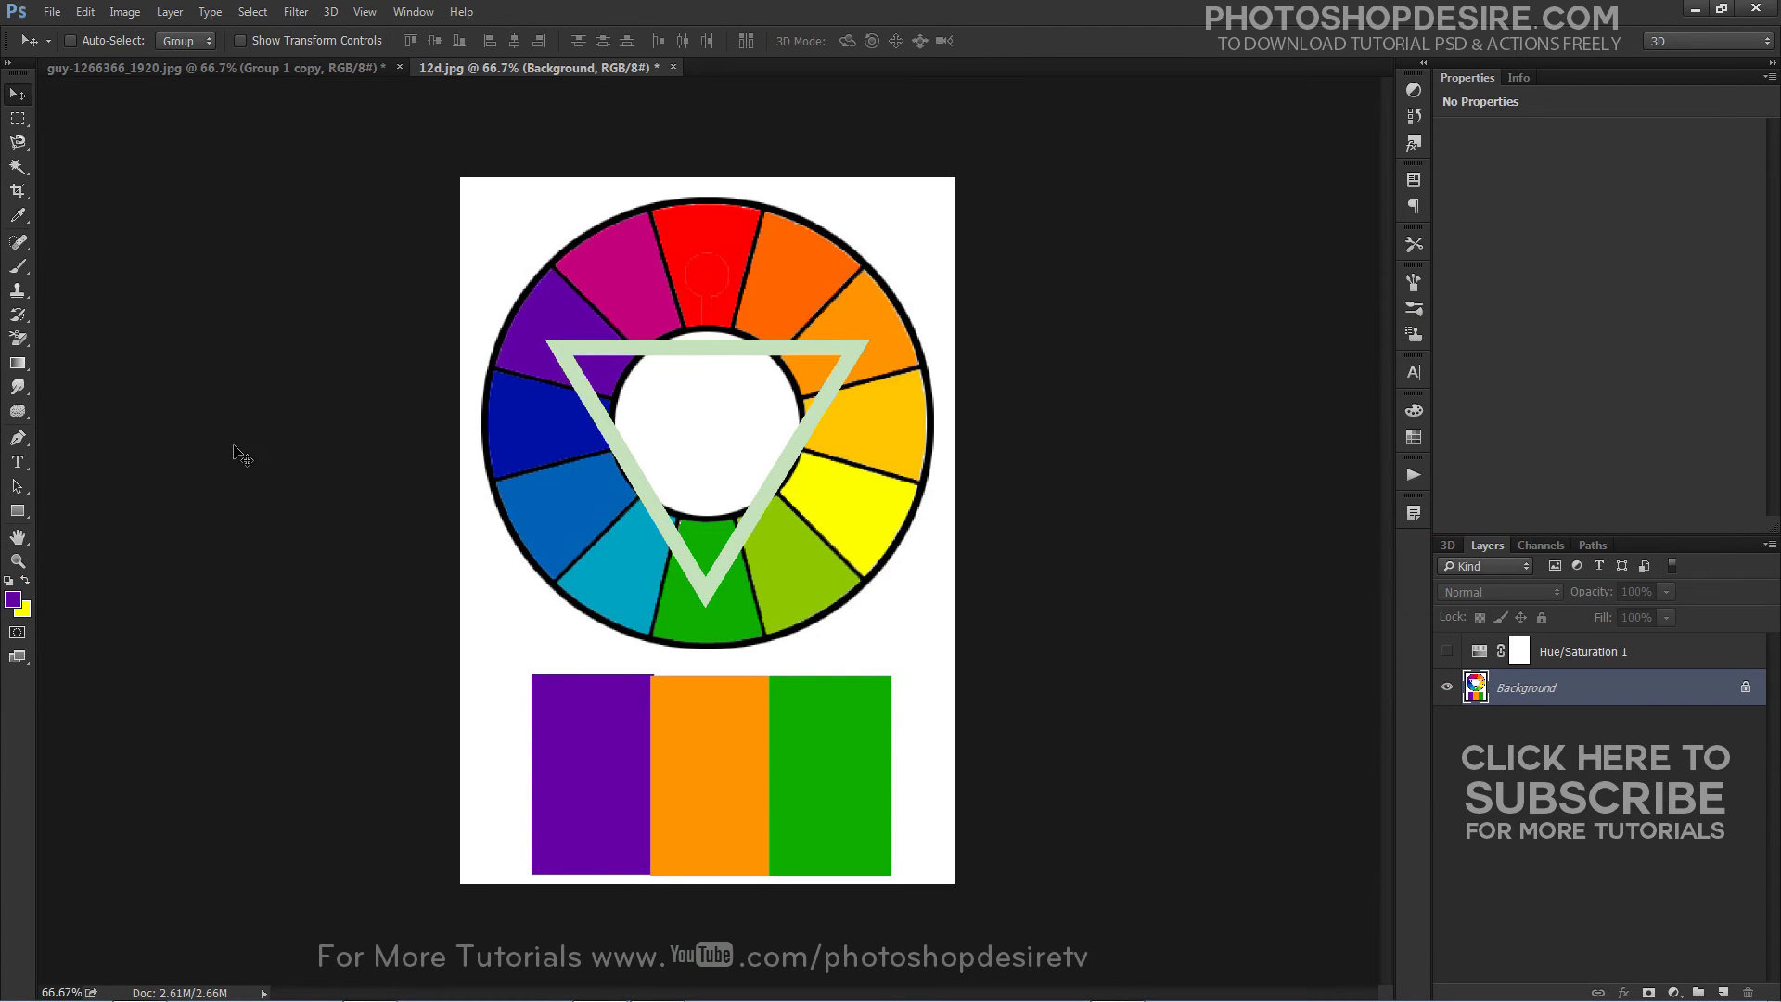
click(349, 66)
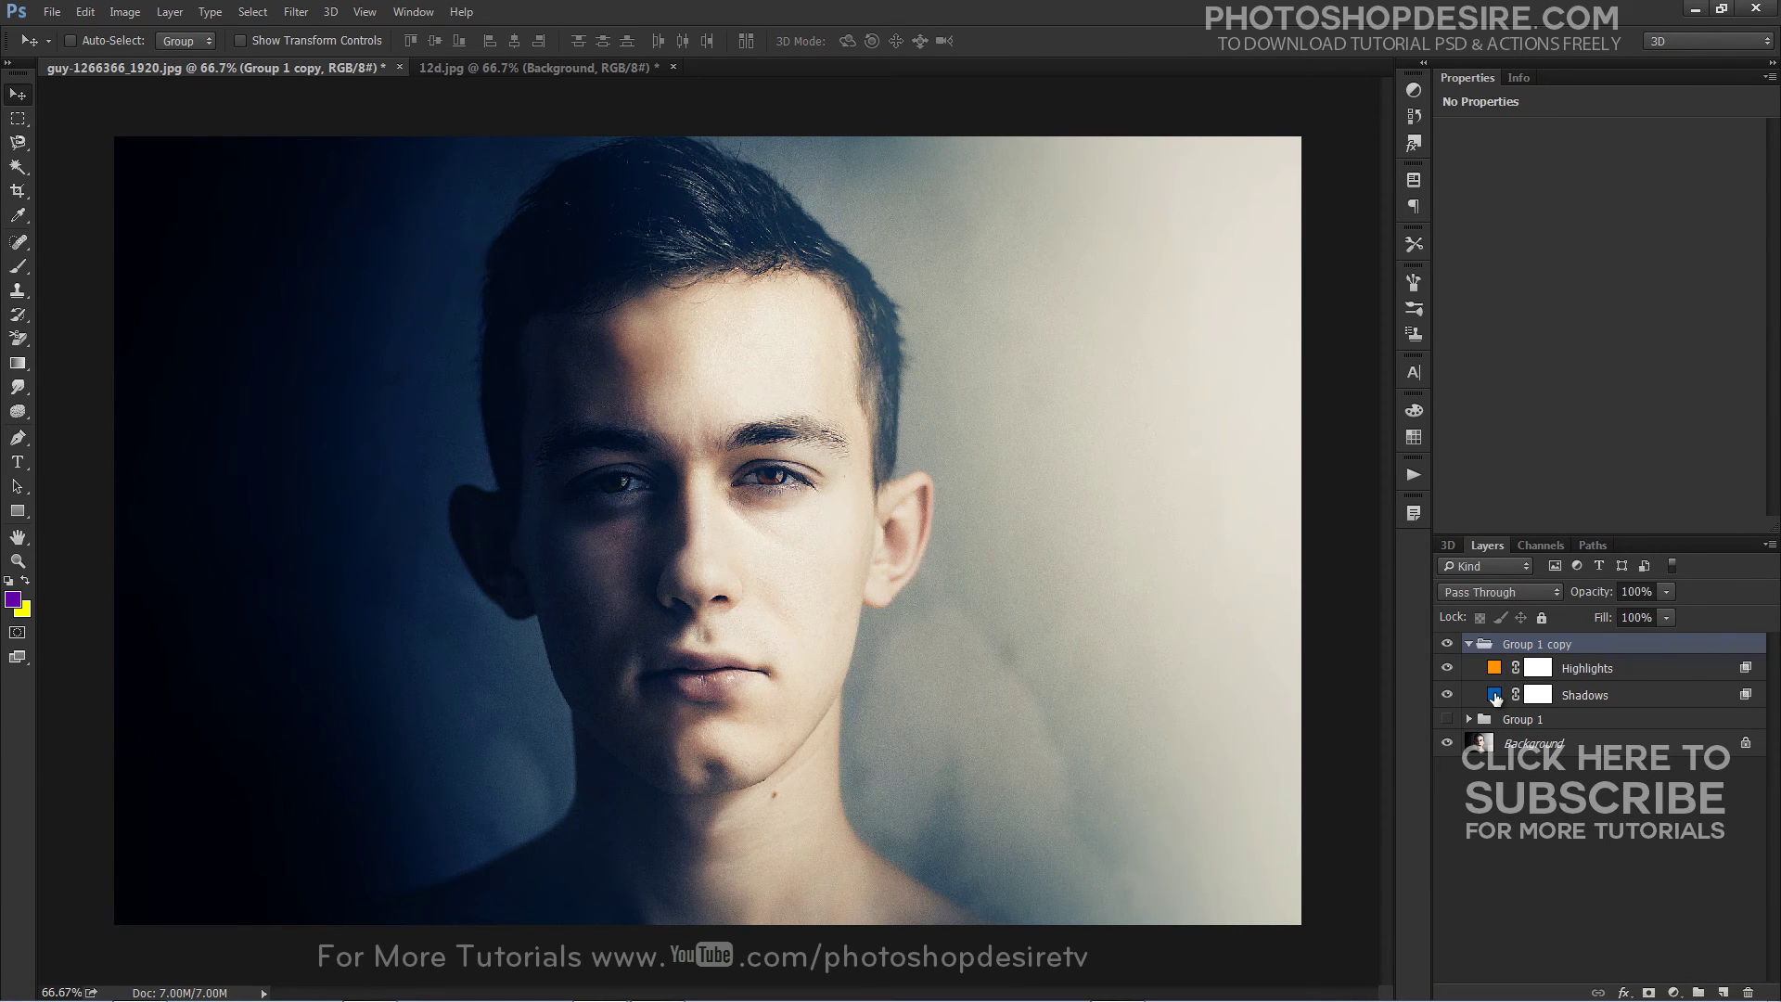
Recolour Group 1 copy's Shadows fill to purple 6200a5
double_click(1495, 695)
click(14, 599)
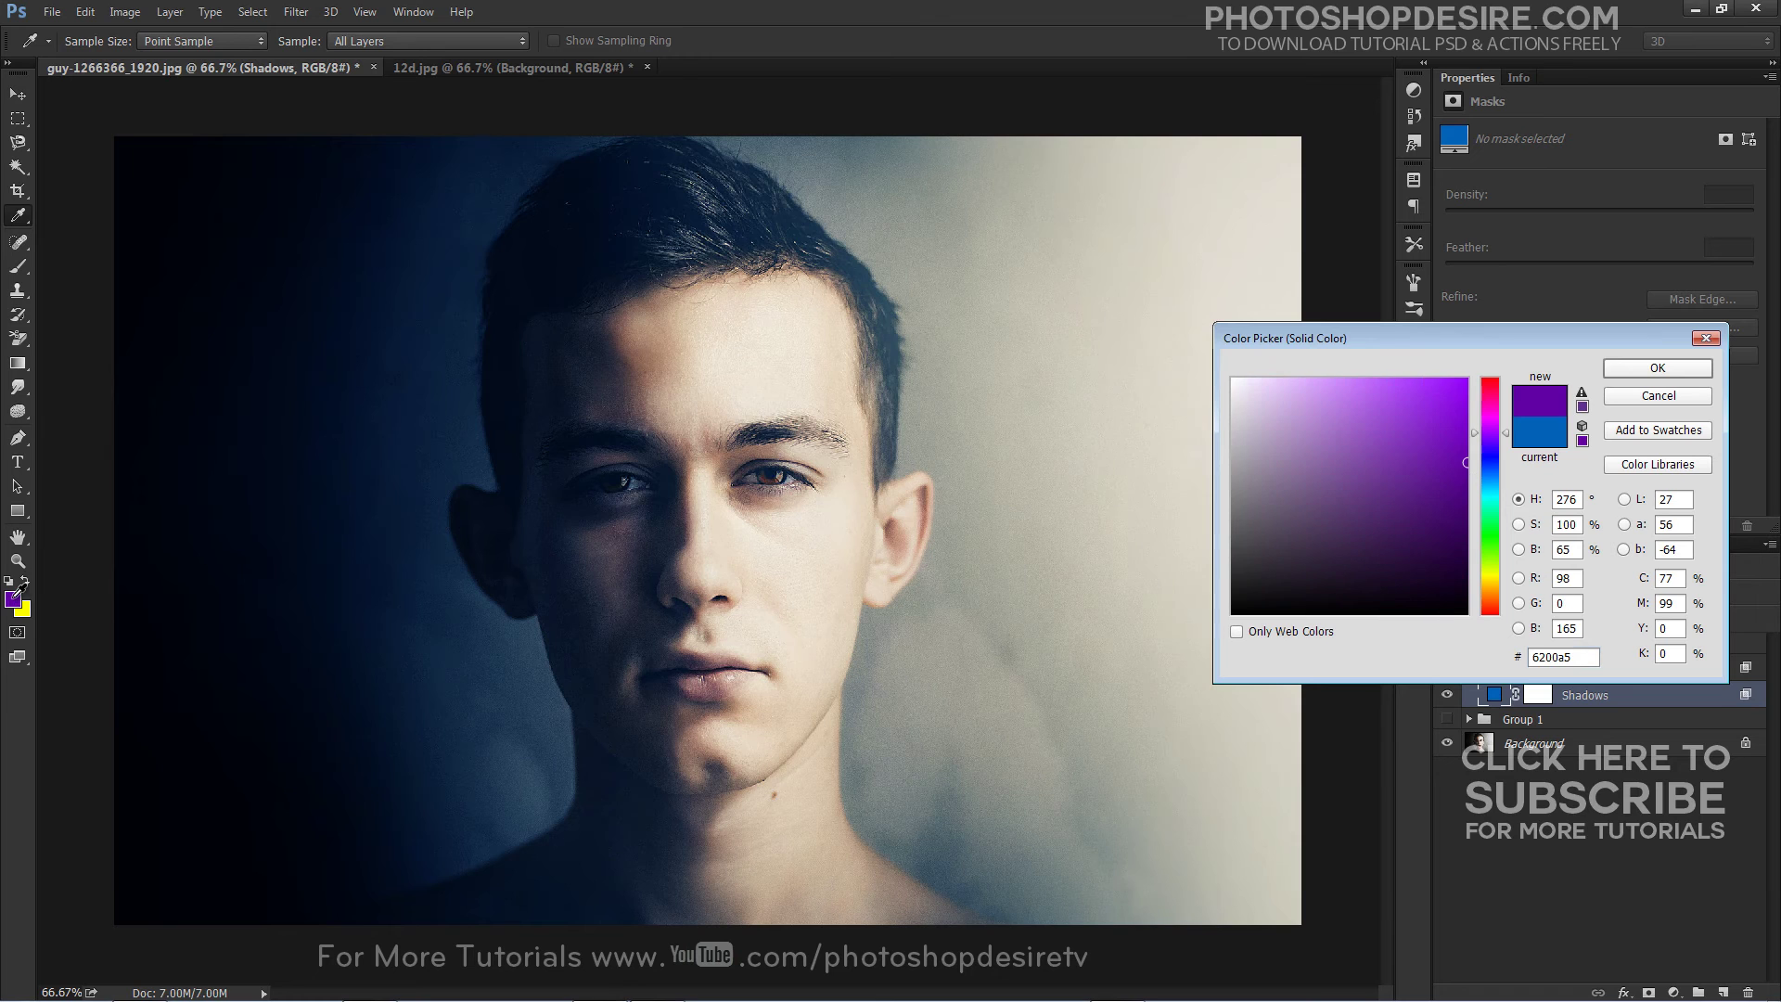
click(1636, 368)
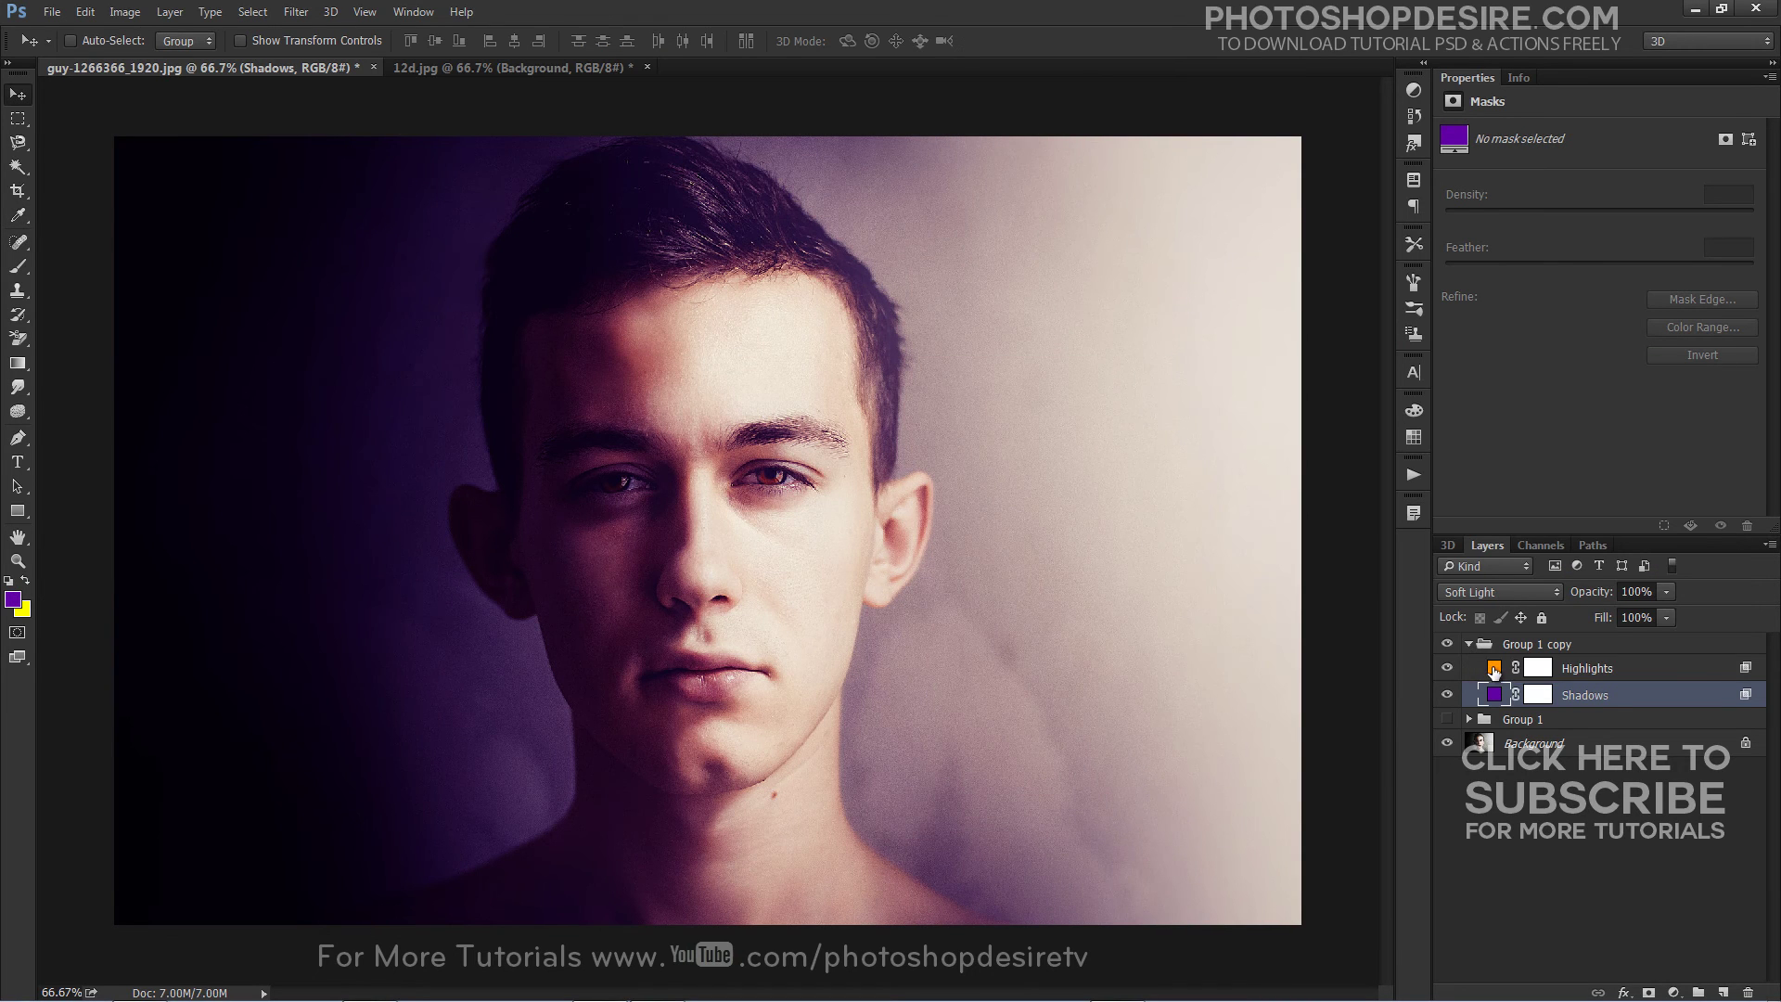
Recolour the Highlights fill to yellow ffff01, then collapse and hide Group 1 copy
click(1493, 672)
click(26, 582)
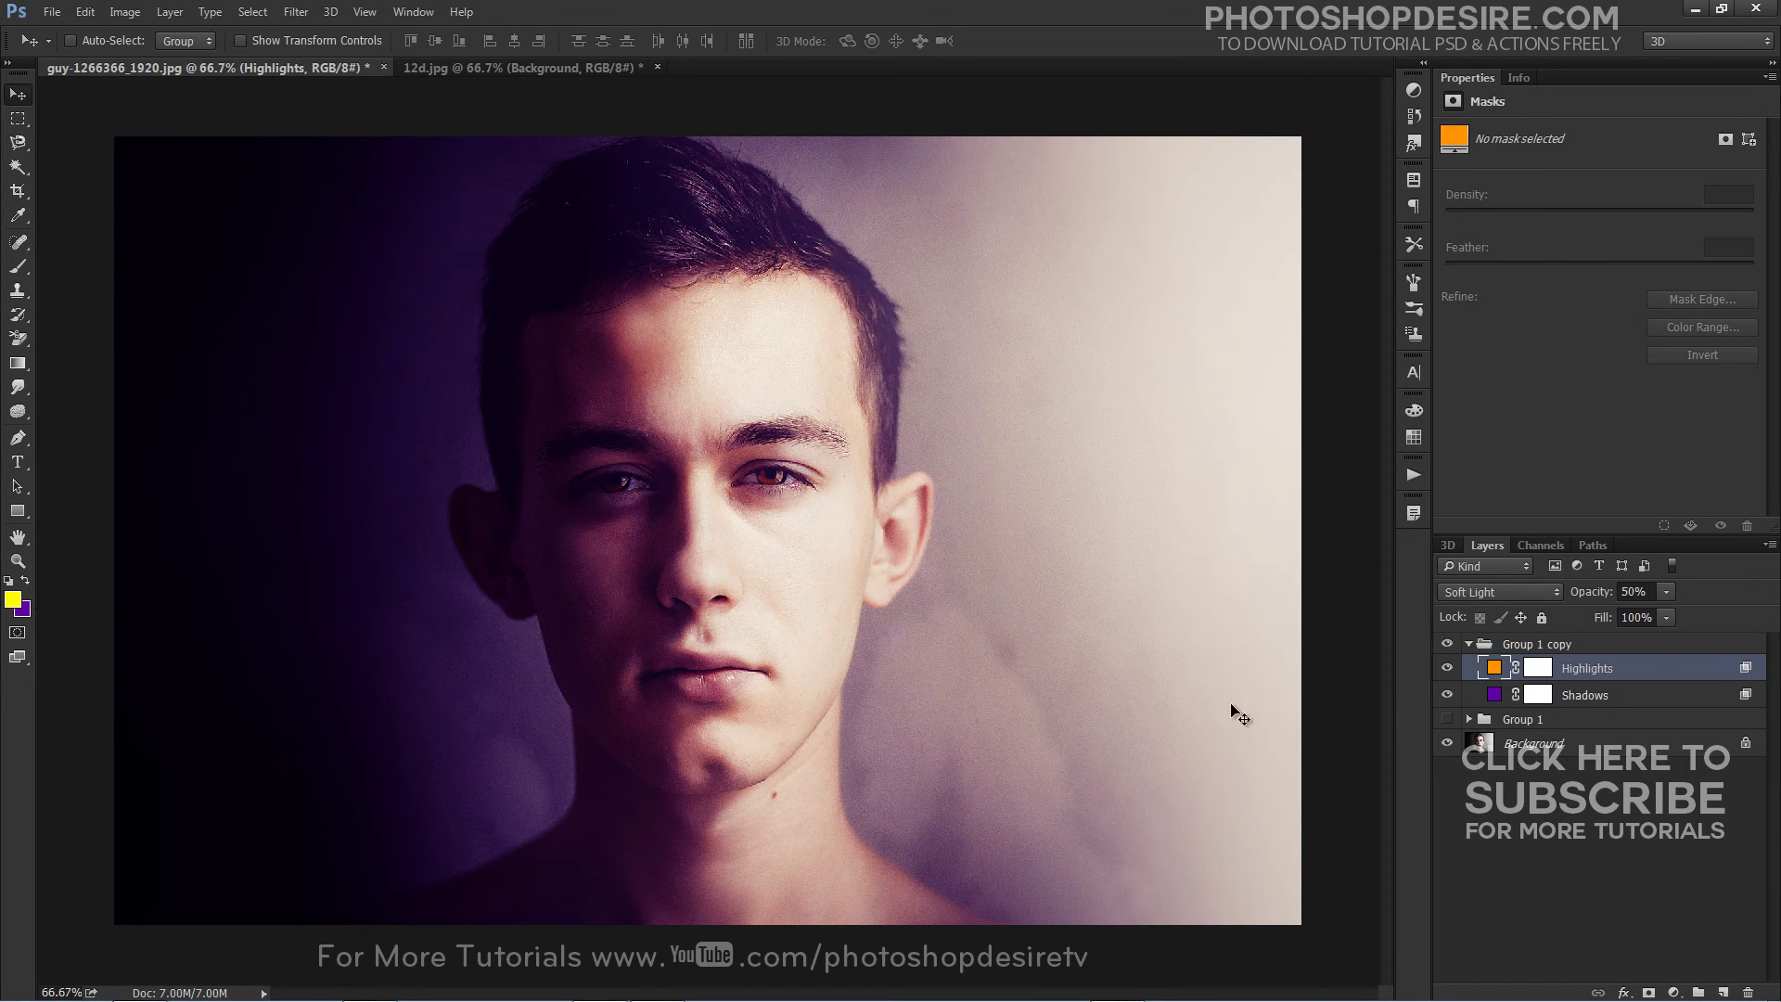
double_click(1492, 668)
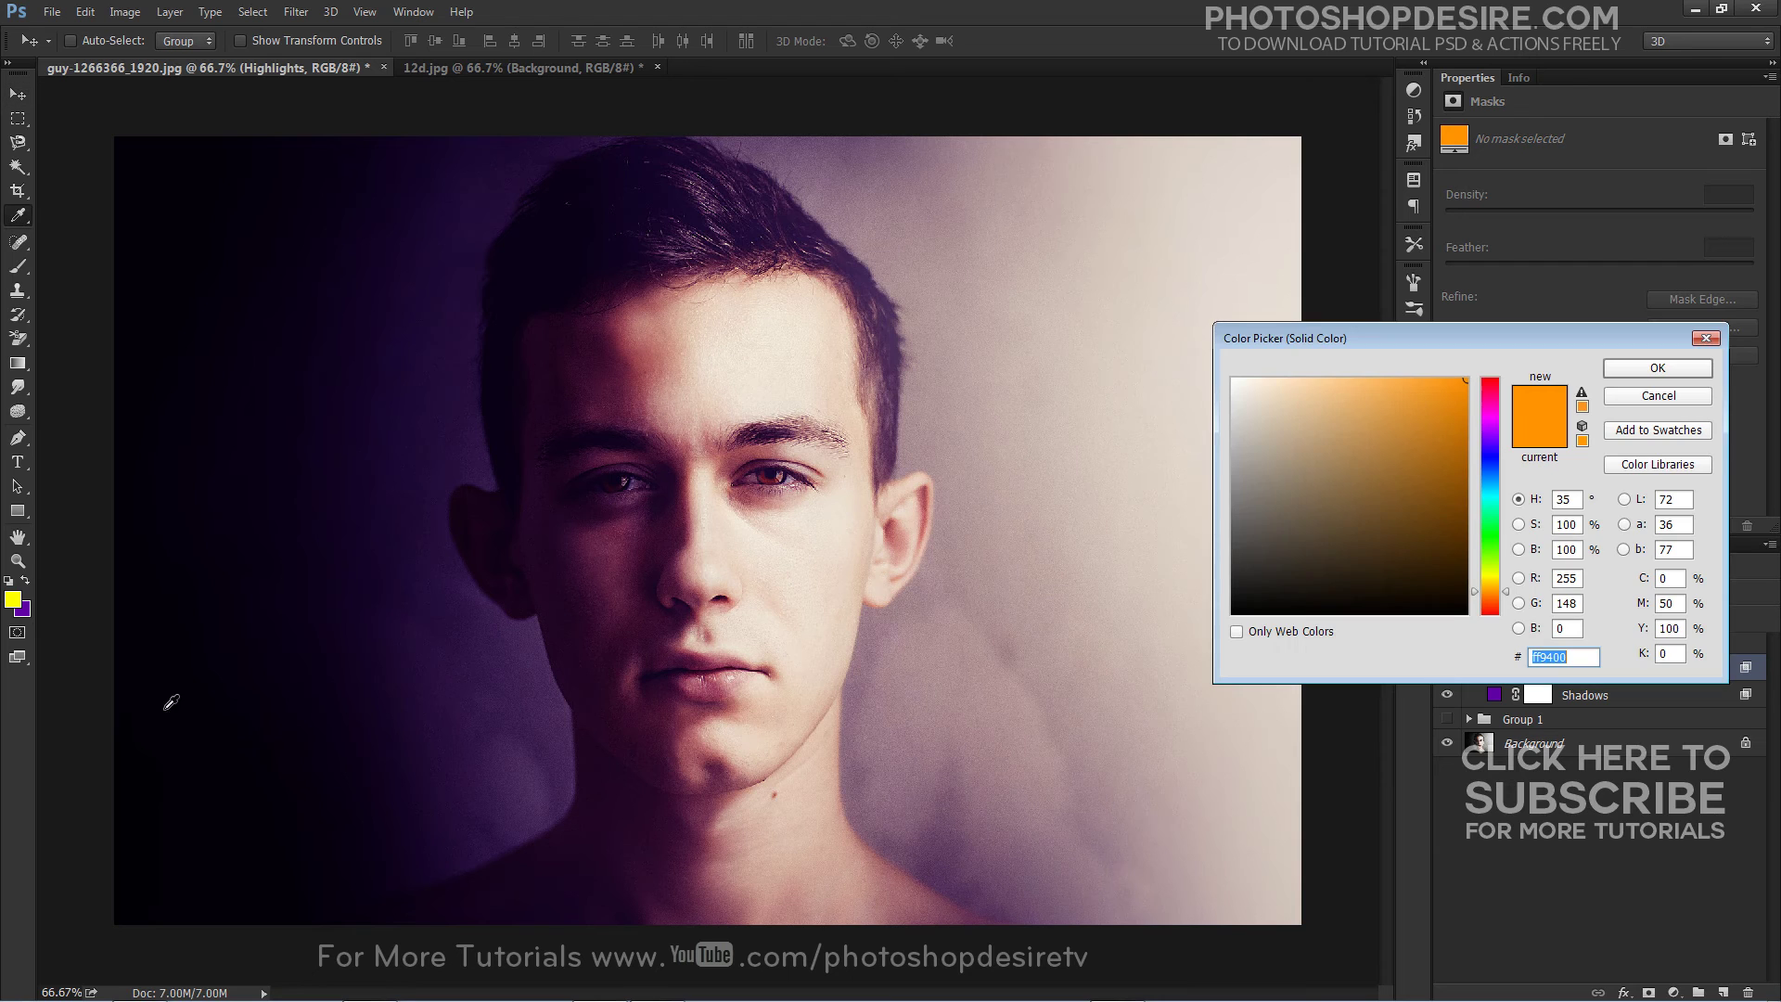
click(13, 598)
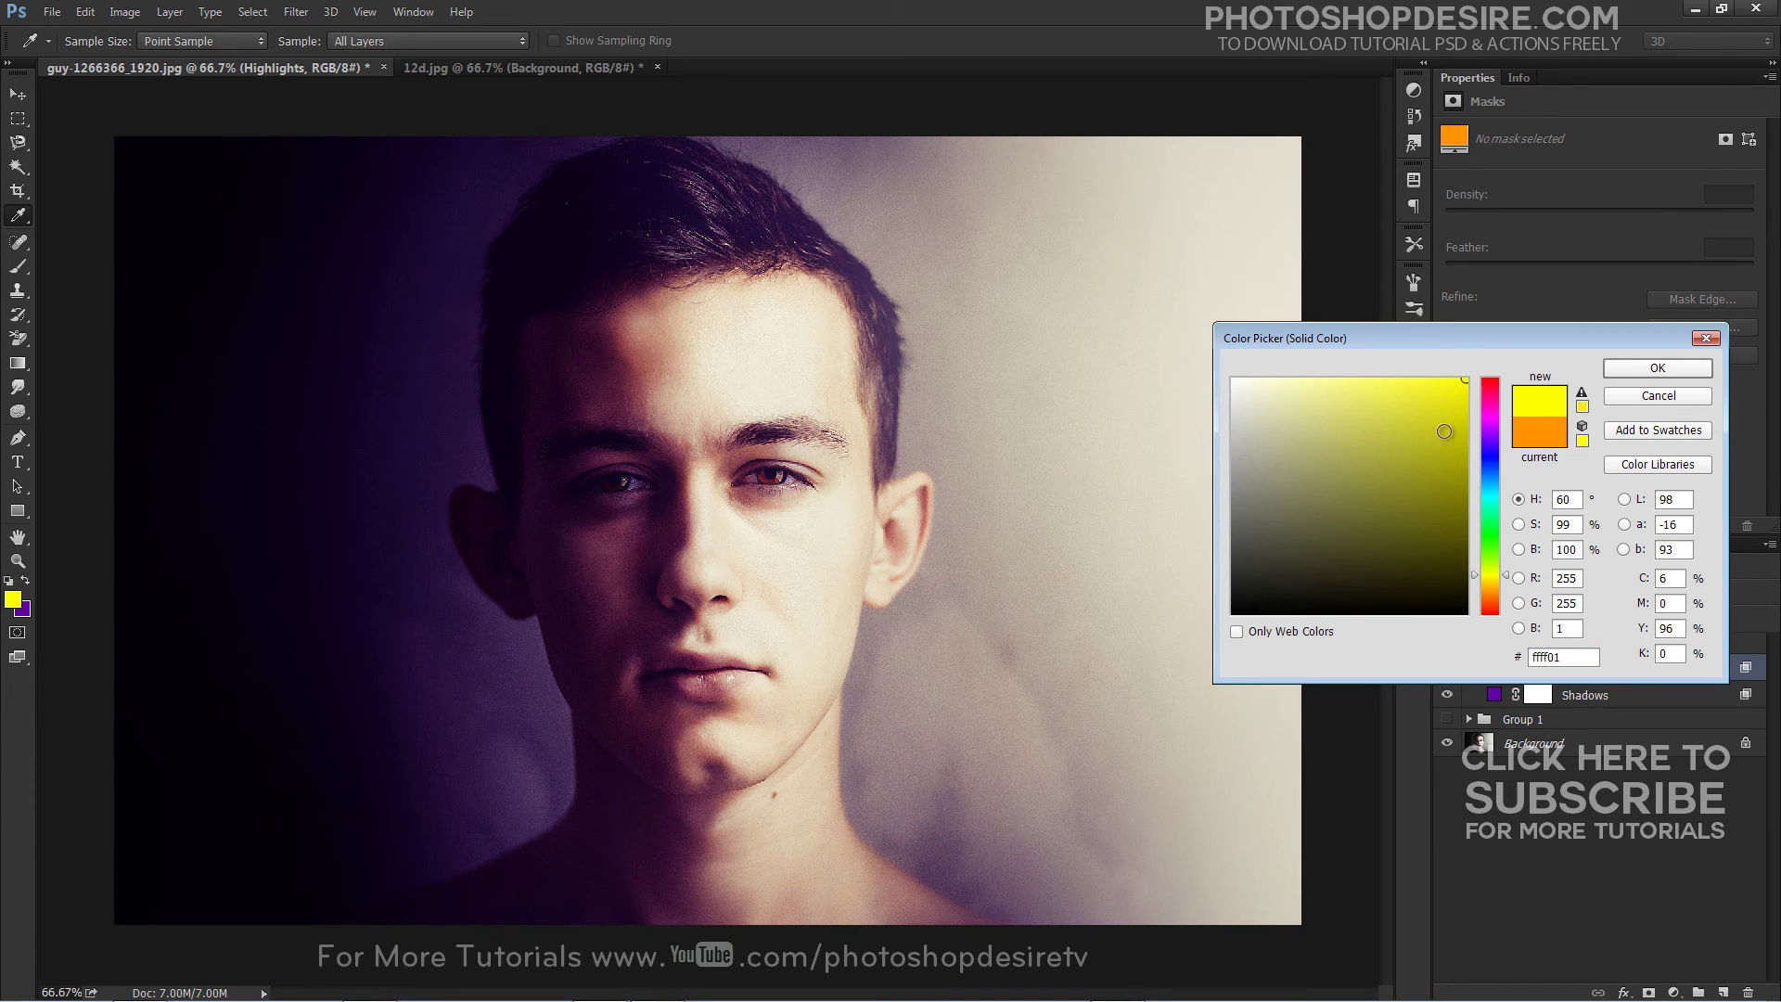
click(1618, 373)
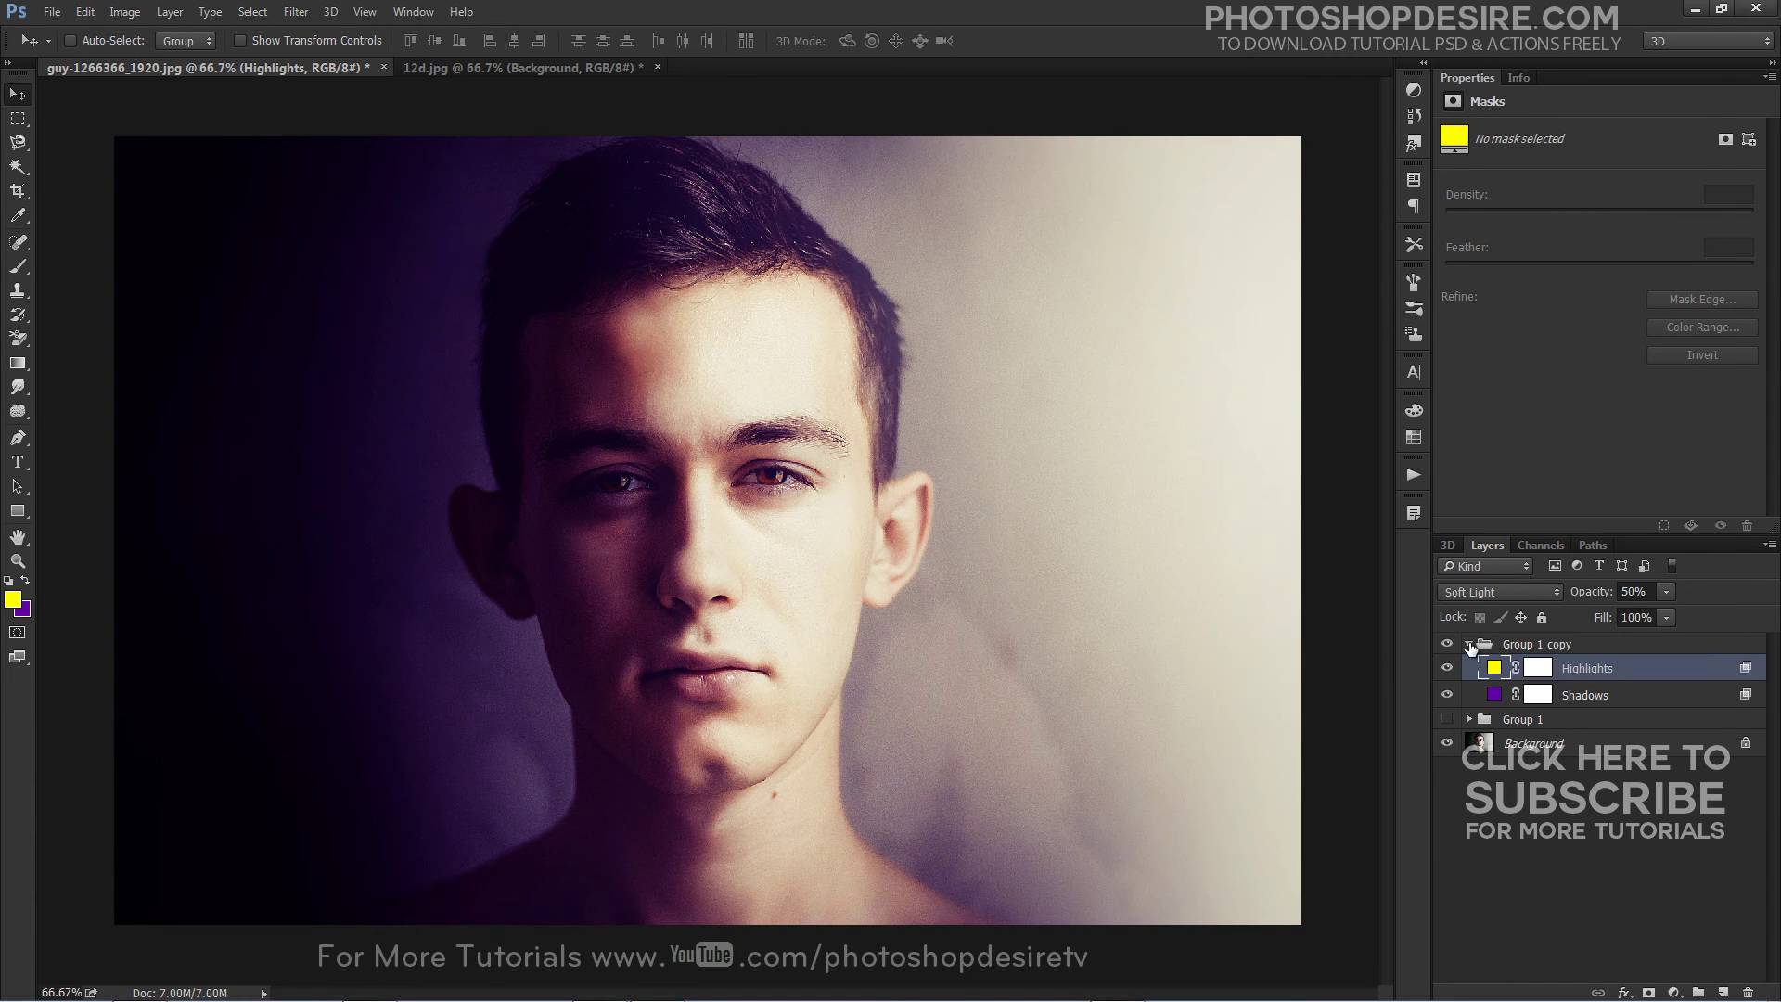
click(1469, 644)
click(1448, 643)
Flip between the purple/yellow and blue/orange groups, finishing with only Group 1 shown
click(1448, 644)
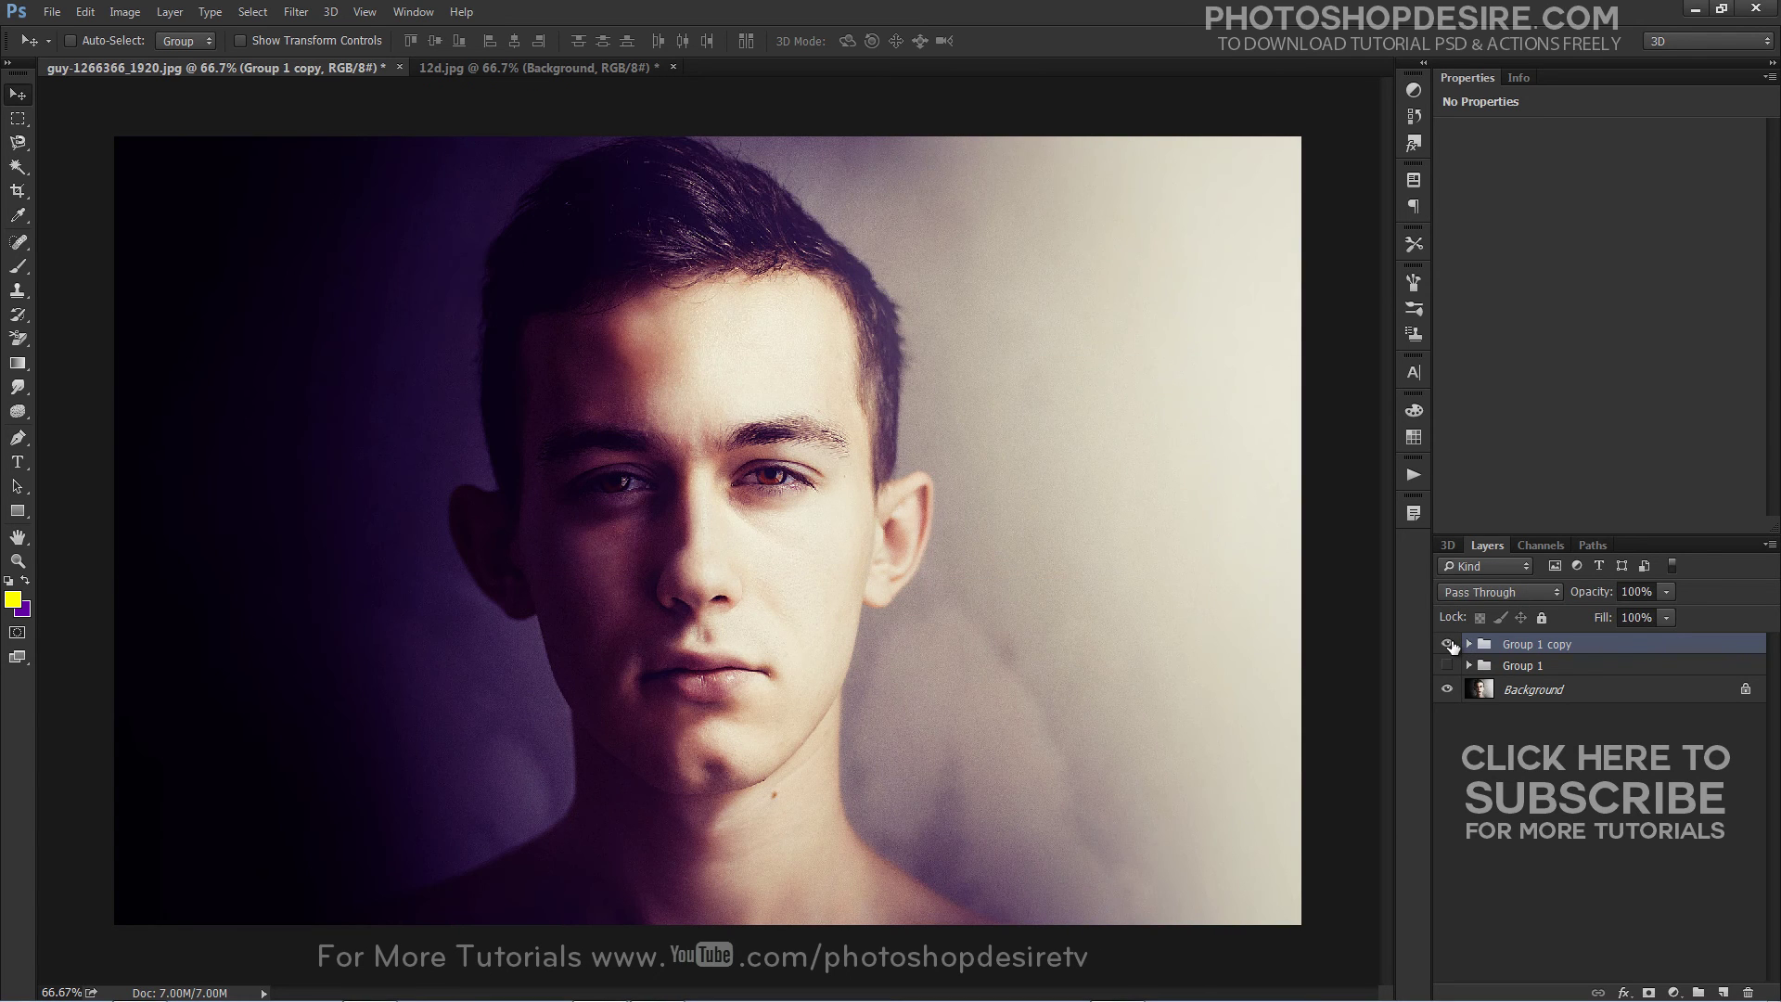
click(1448, 644)
click(1448, 644)
click(1448, 644)
click(1449, 643)
click(1448, 643)
click(1448, 665)
click(1447, 666)
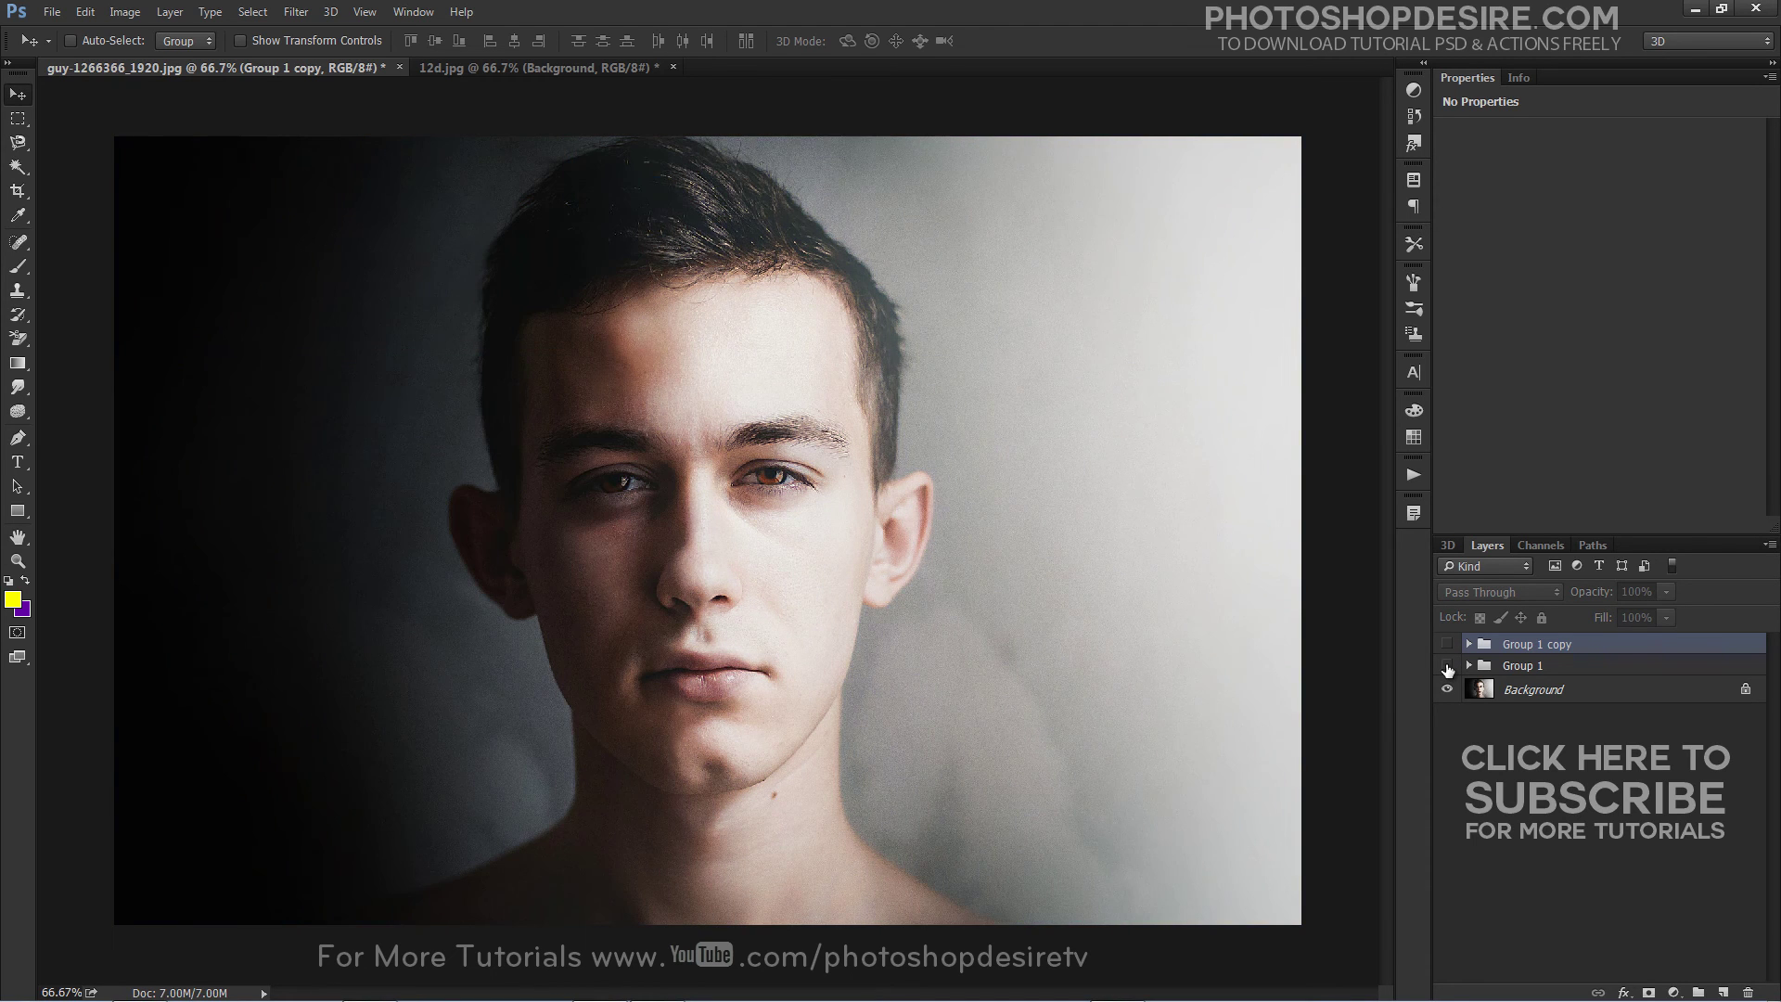
click(1448, 666)
click(1447, 666)
click(1449, 644)
click(1448, 644)
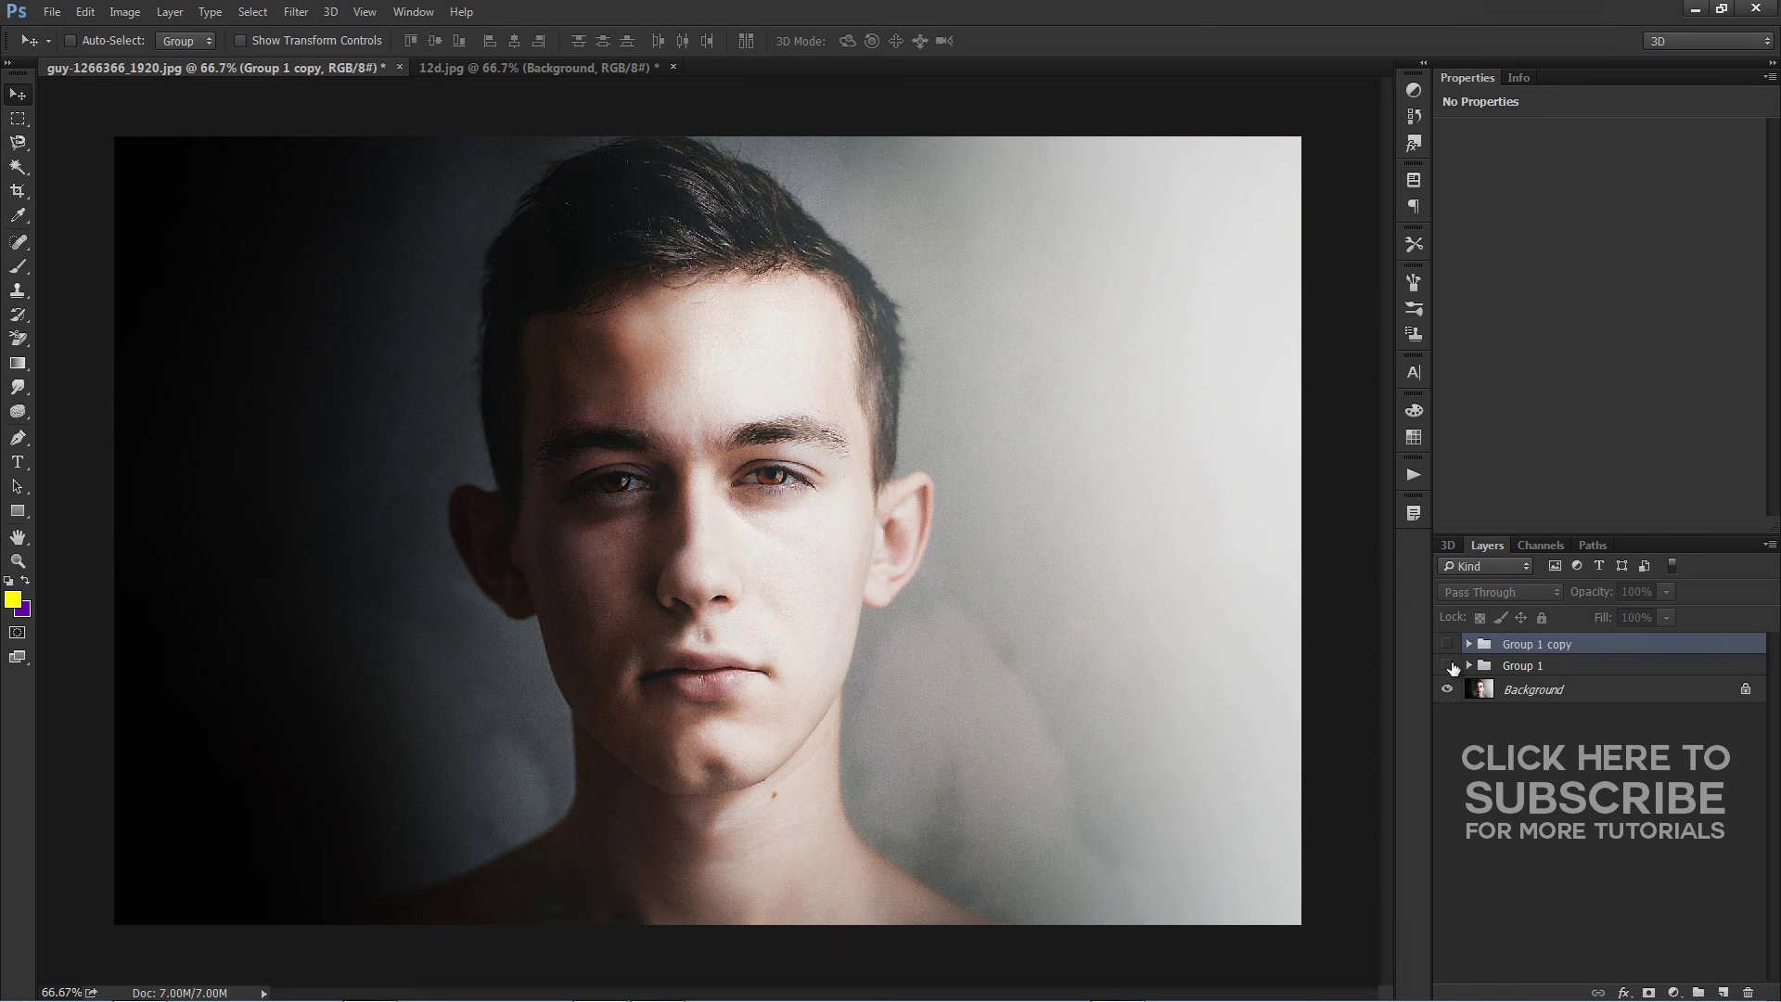
click(1447, 666)
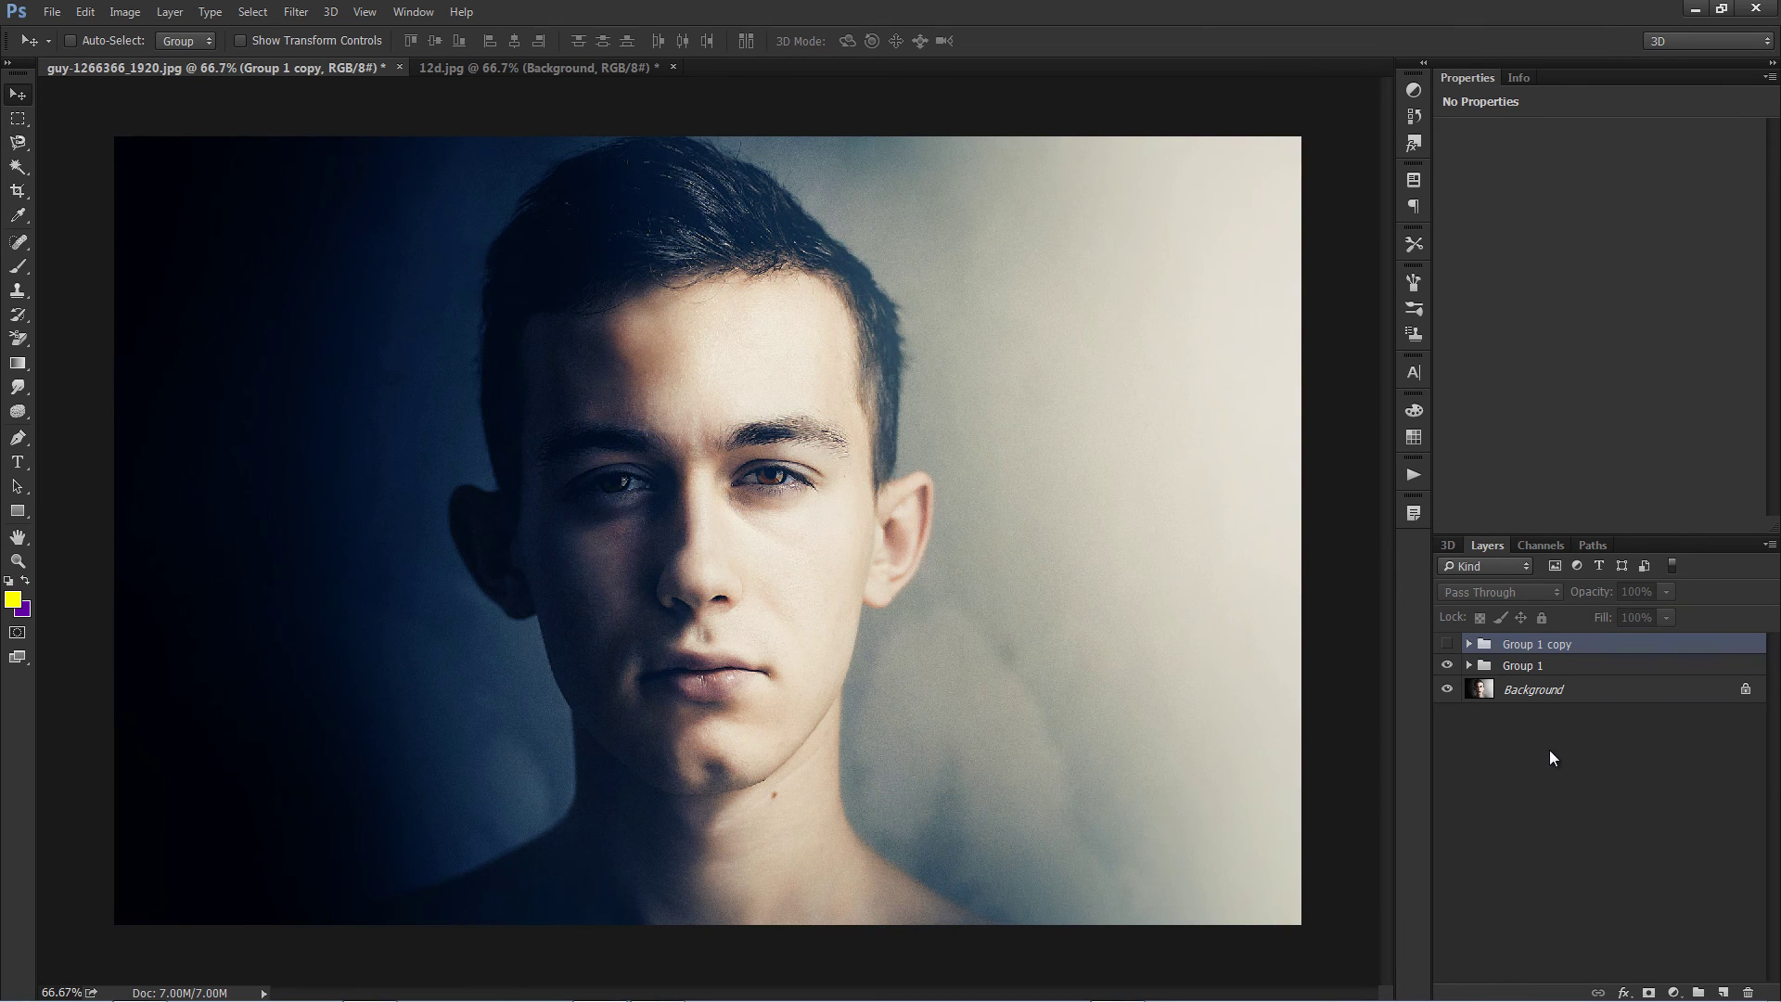